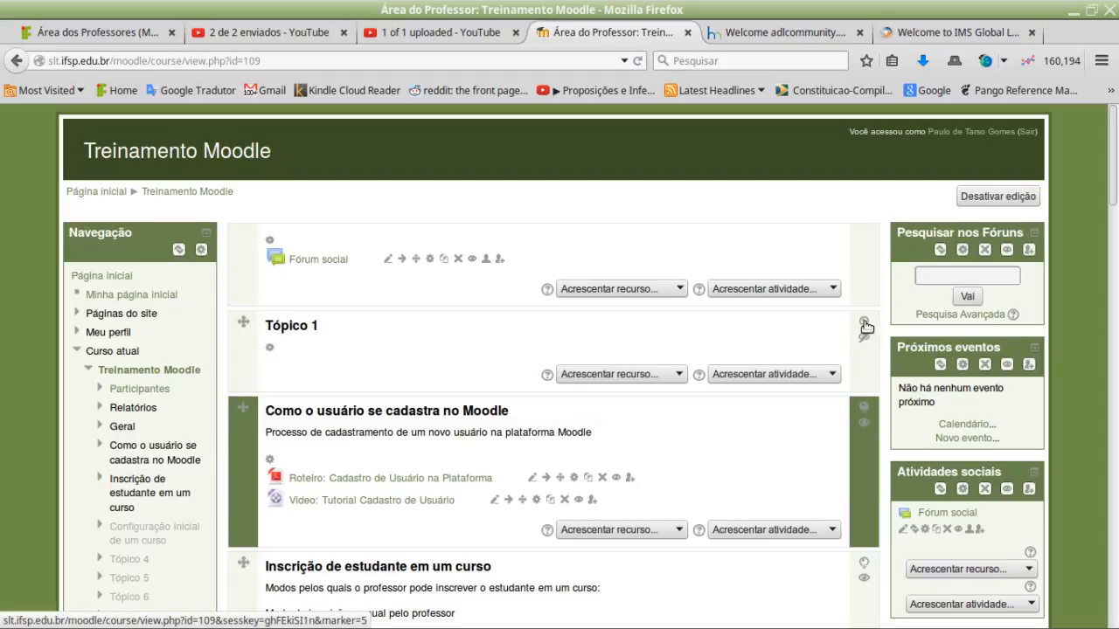
Highlight Tópico 1 as the current topic, toggle its visibility, and return the highlight to "Como o usuário se cadastra no Moodle".
click(864, 323)
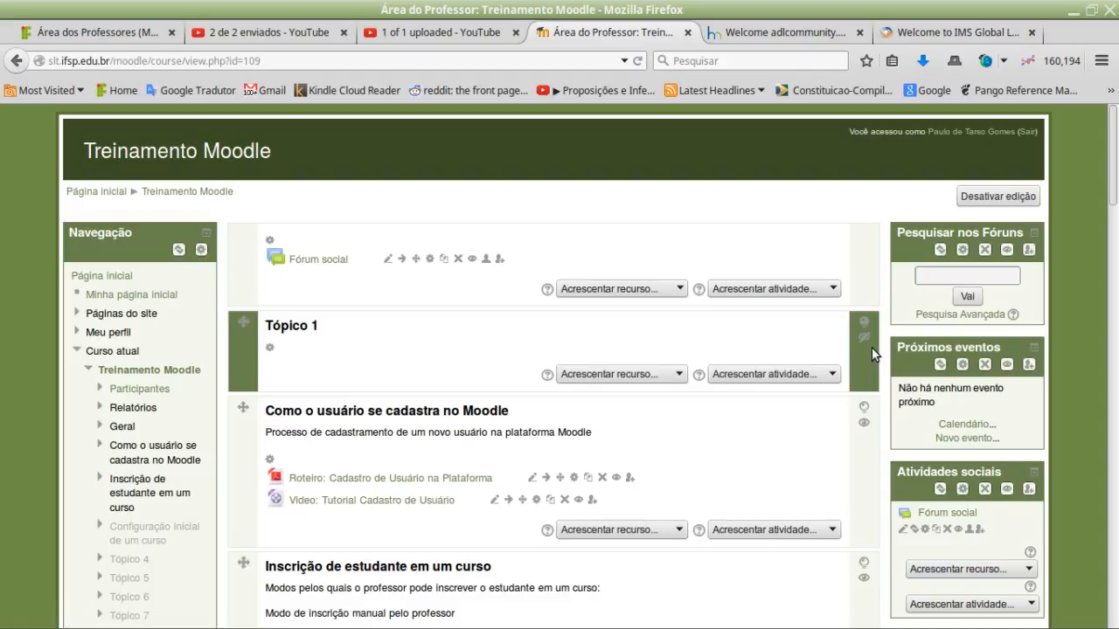
click(865, 348)
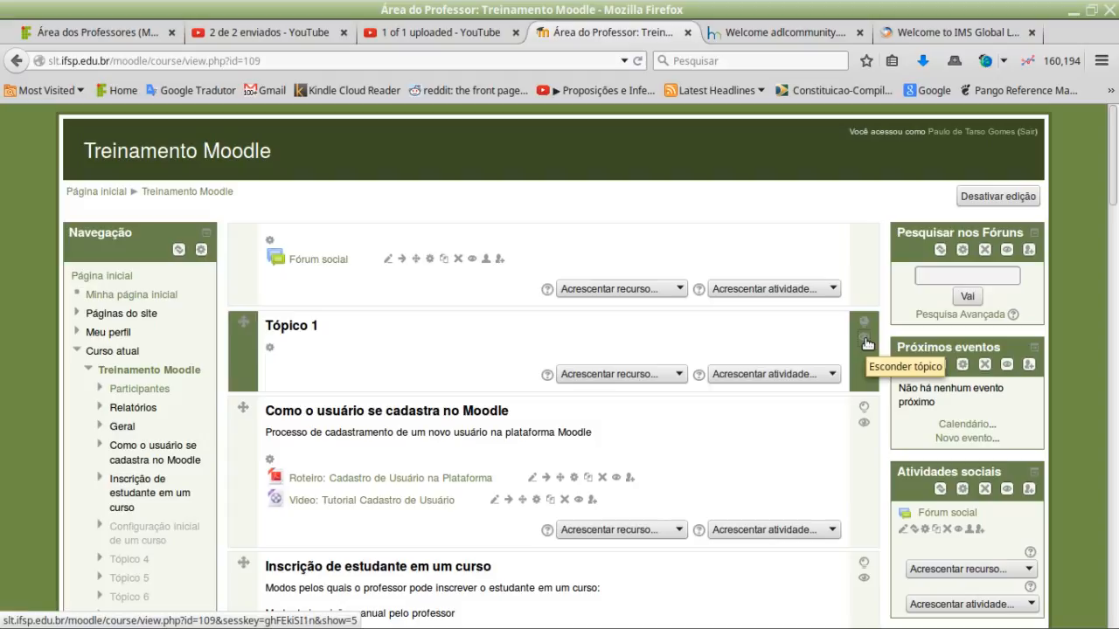
click(865, 340)
click(864, 408)
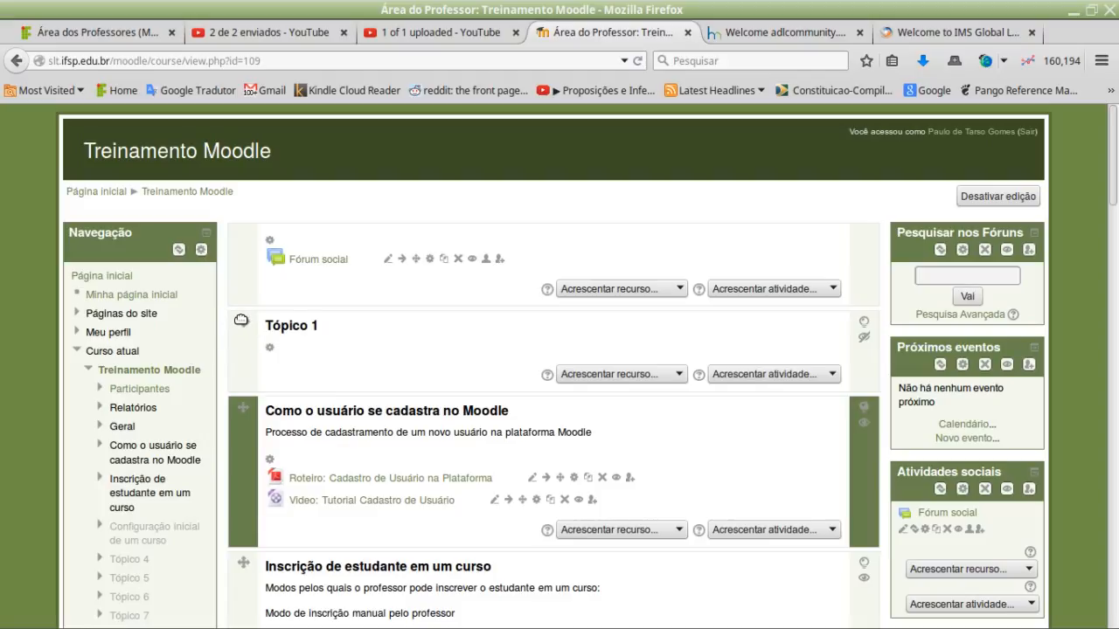
Move Tópico 1 below "Como o usuário se cadastra no Moodle" and back above it.
drag(240, 325, 232, 457)
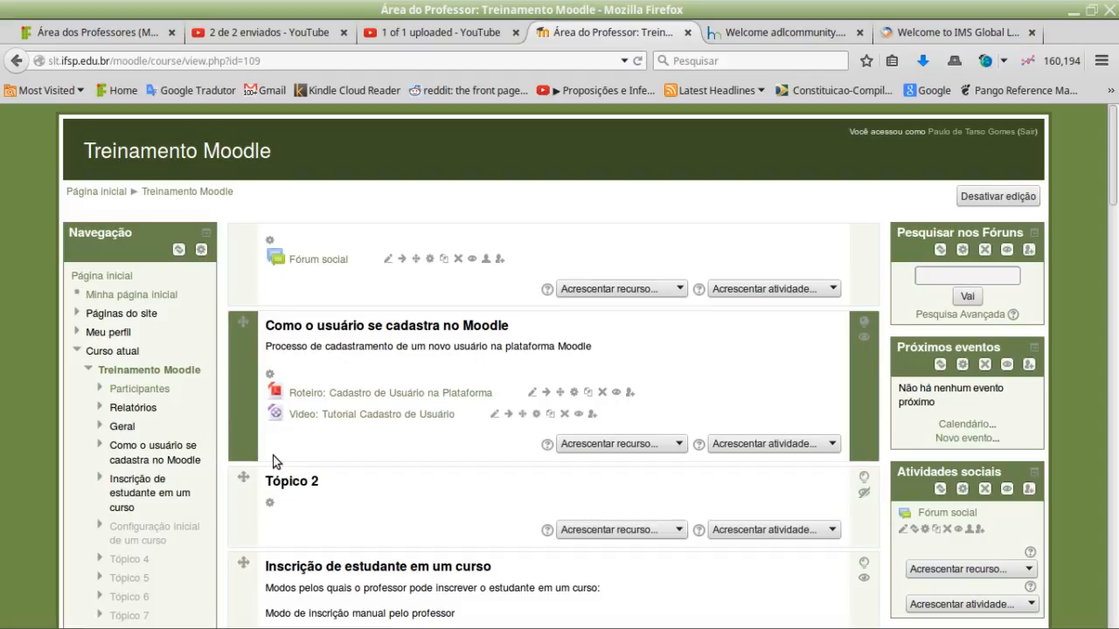
drag(246, 465, 249, 367)
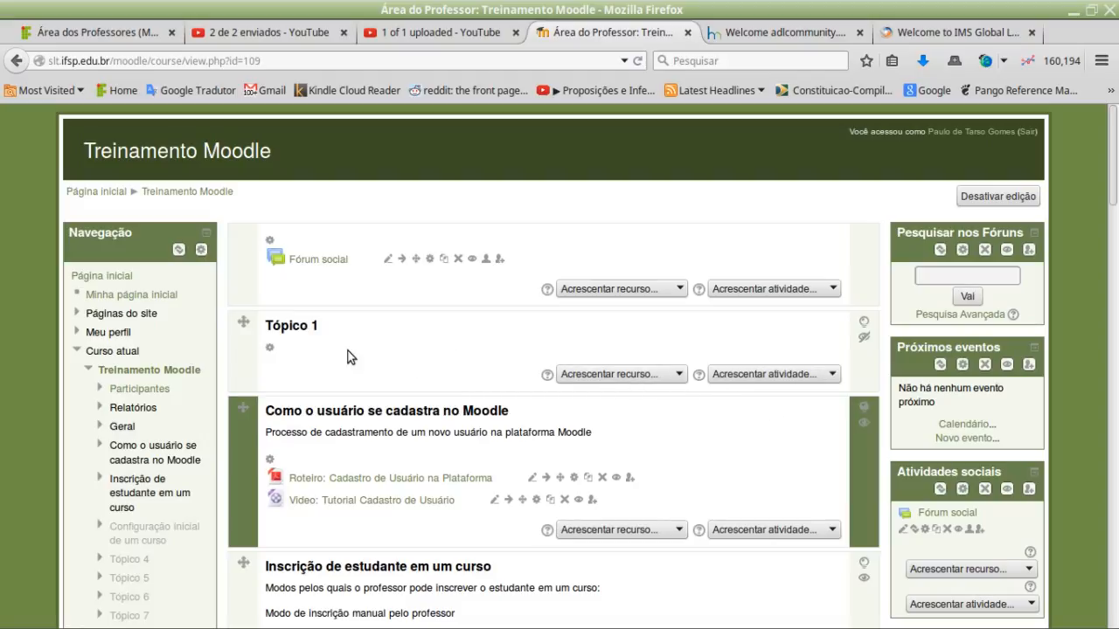
Replace Tópico 1's default section name with "Introdução ao curso" and enter the summary "Uma breve introdução ao curso".
click(270, 347)
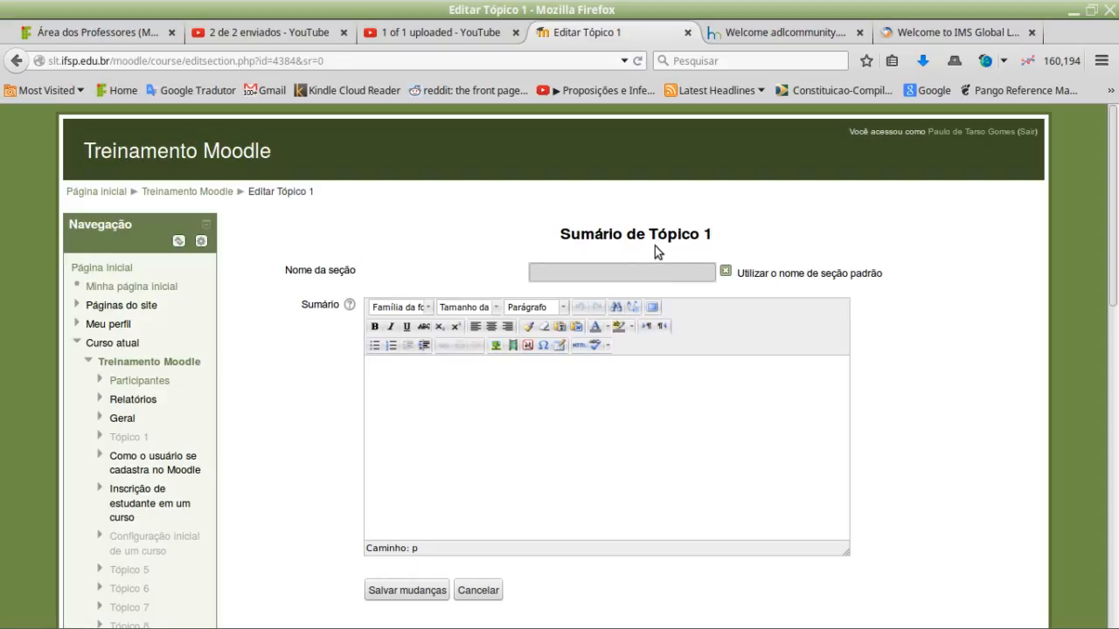
click(725, 271)
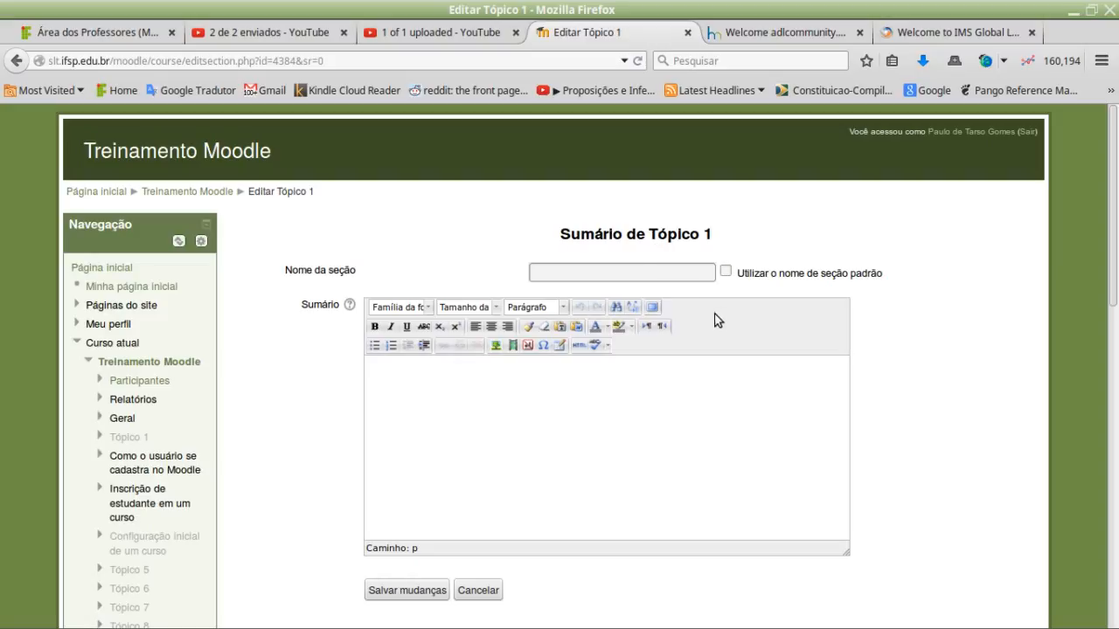
click(642, 270)
text(Introdução ao curso)
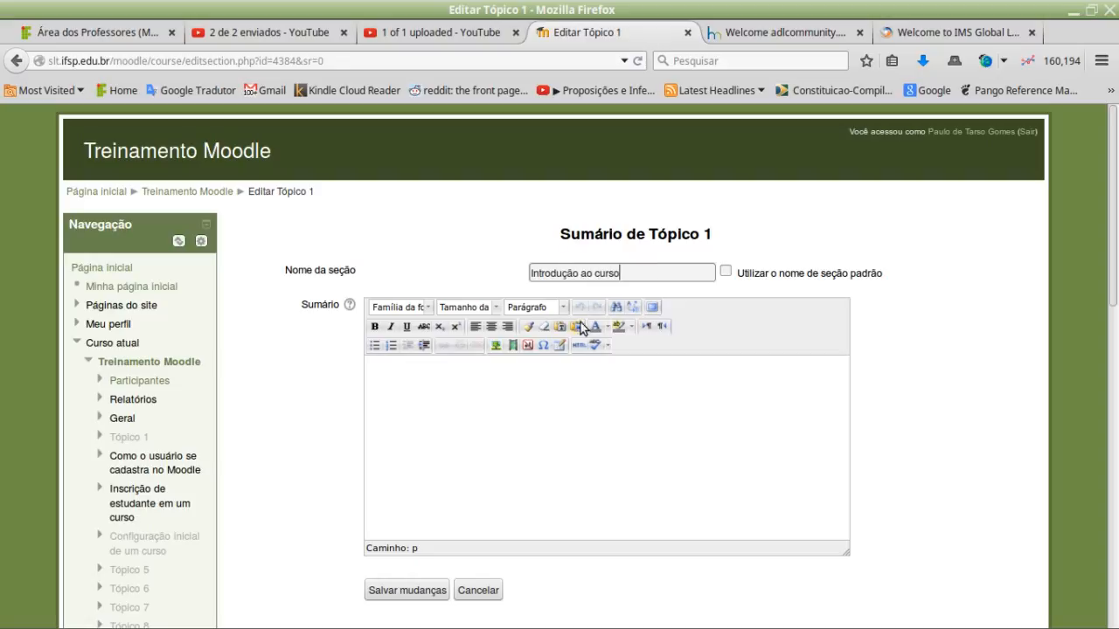
click(552, 385)
text(Uma breve introdução ao curso)
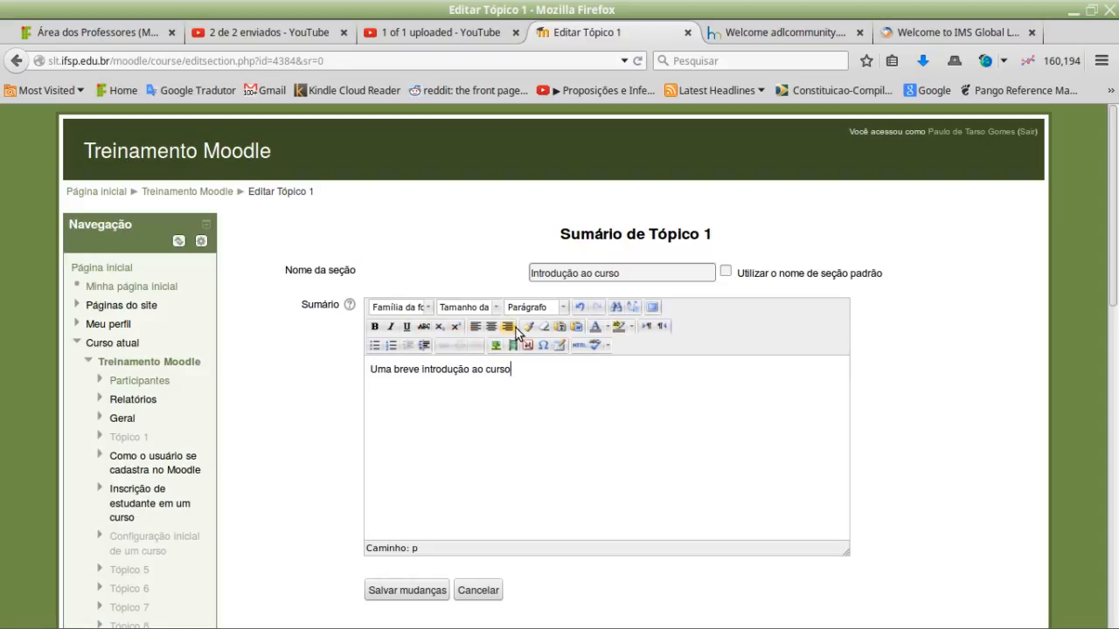
Try bold, italic and underline on the summary text and remove all three formats again.
drag(524, 372, 370, 369)
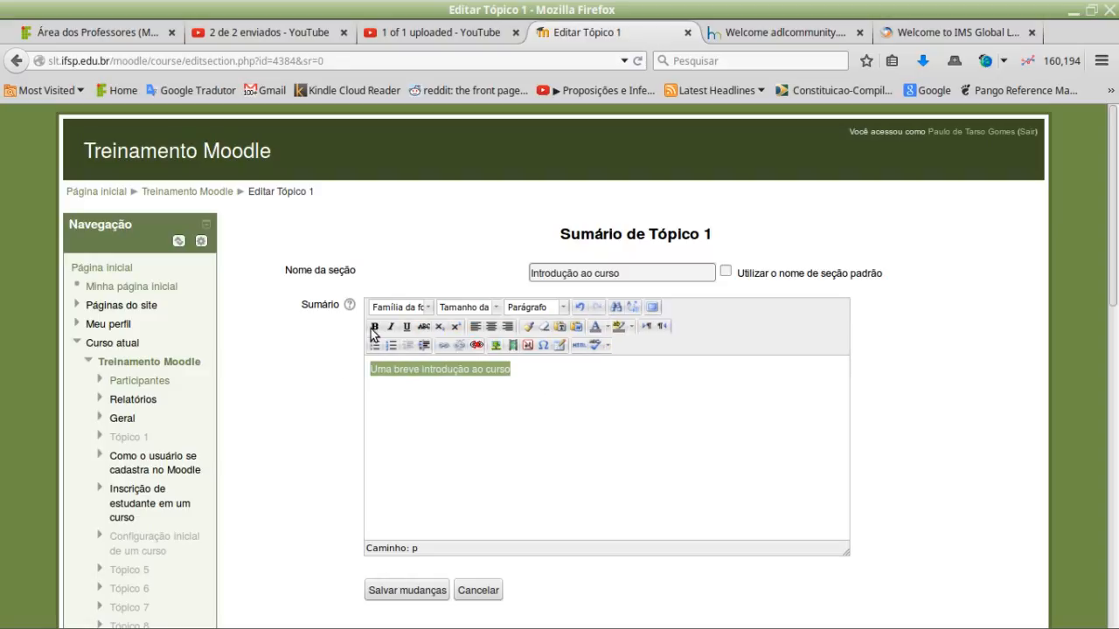
click(374, 326)
click(391, 326)
click(407, 327)
click(406, 327)
click(391, 326)
click(376, 328)
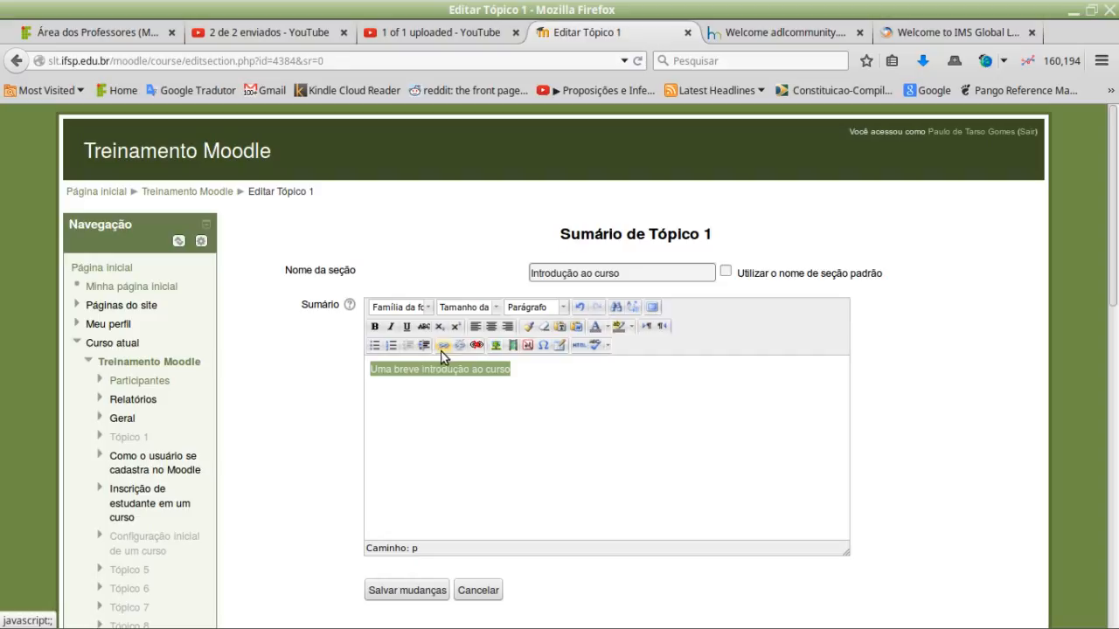
Set the summary text color to dark blue (#003366).
click(596, 330)
click(606, 327)
click(644, 344)
click(624, 385)
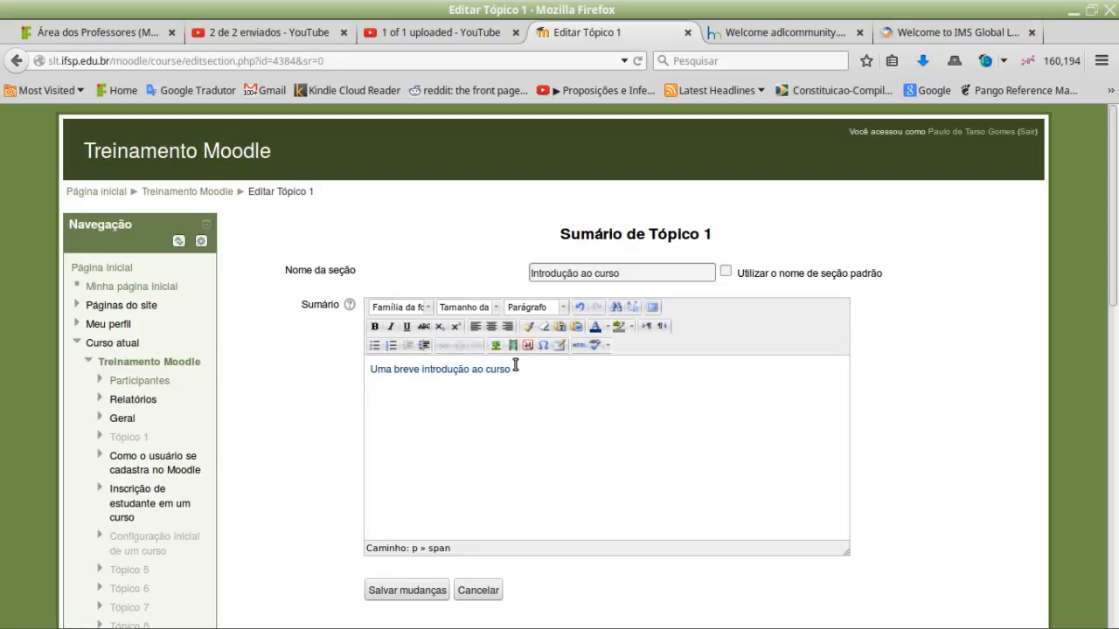
Begin an image insertion on a new line below the summary text, review its option pages, and start browsing for a file.
key(Return)
click(496, 346)
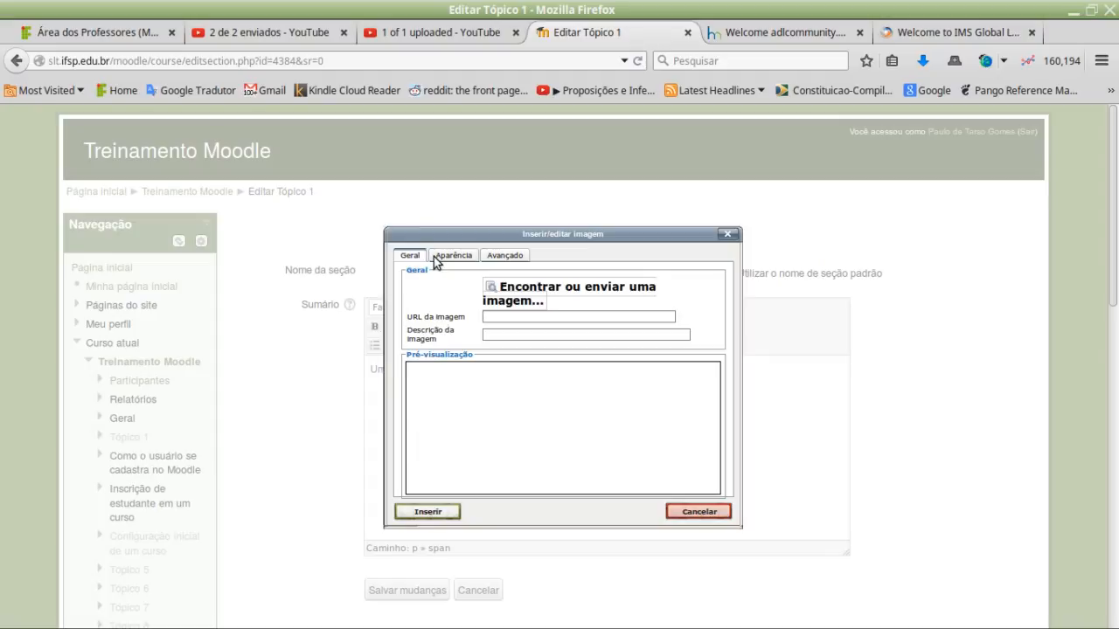
click(474, 261)
click(502, 256)
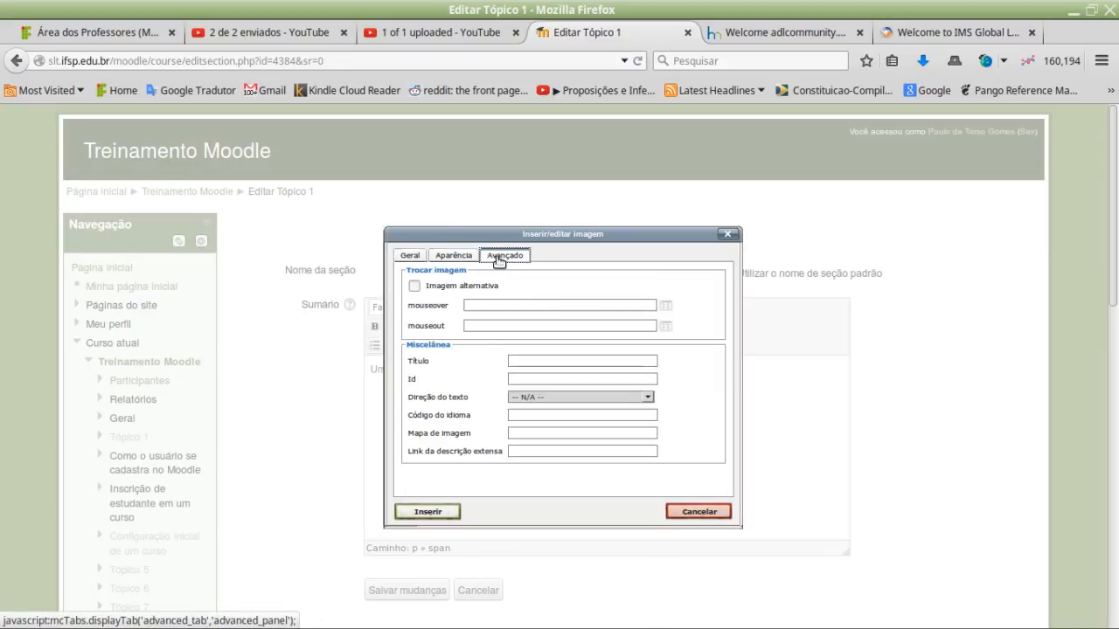
click(414, 258)
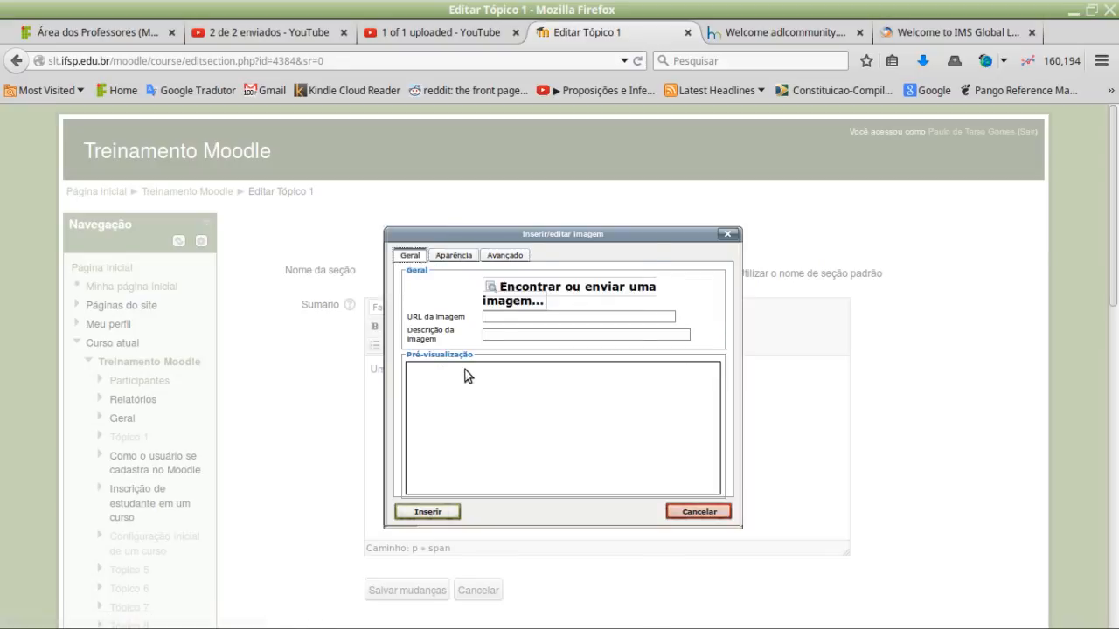
click(496, 298)
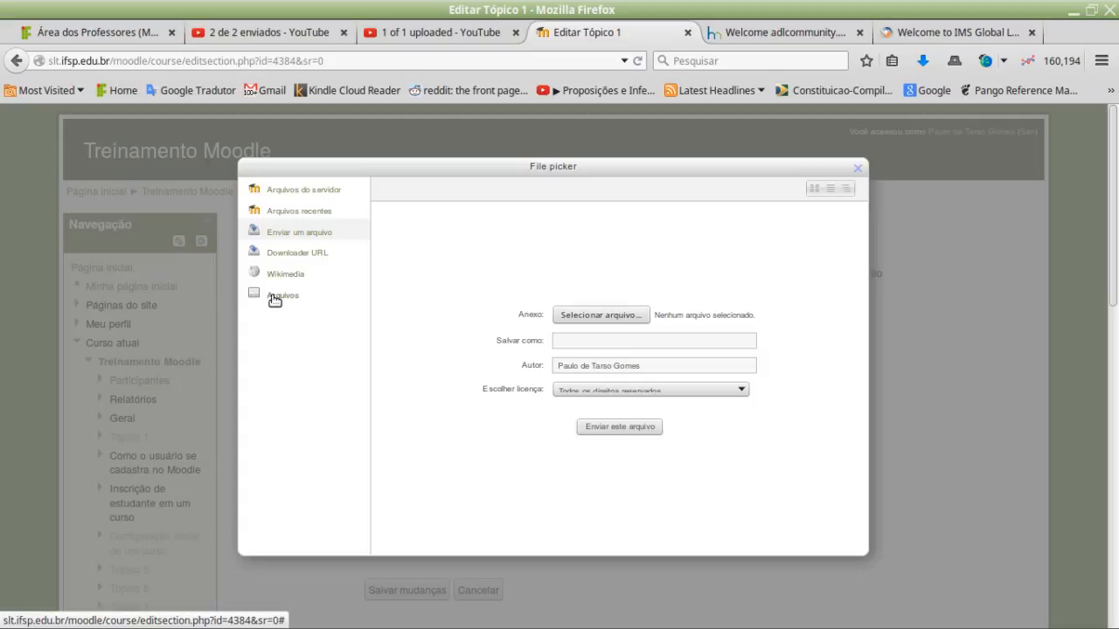
Choose a copy of logo_ifet2.jpg from the teacher's public_html folder in the Arquivos repository.
click(275, 298)
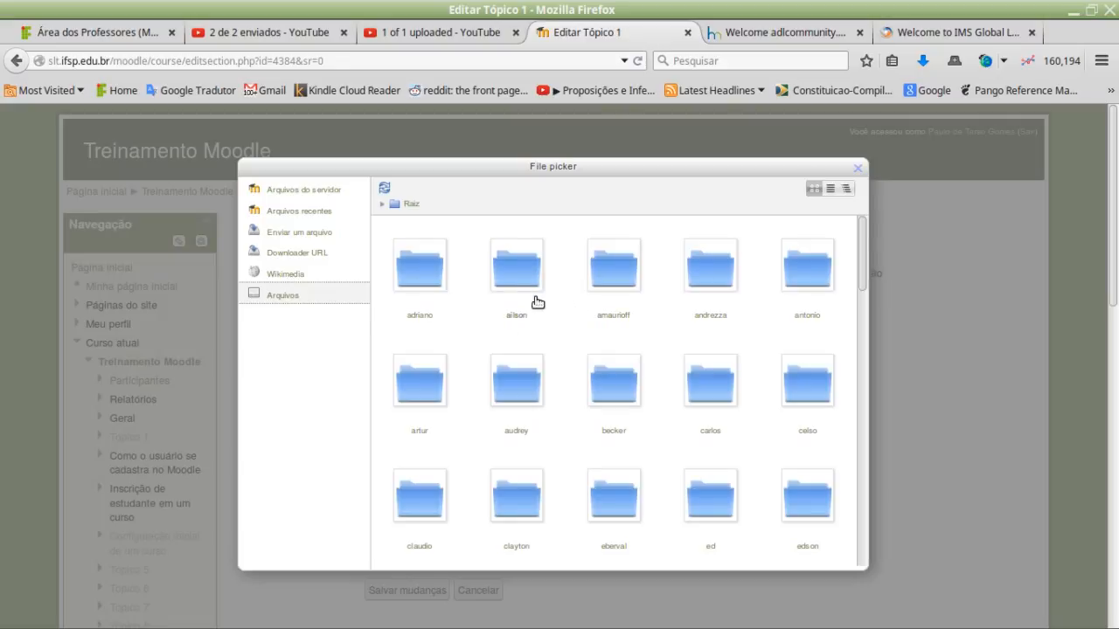
scroll(495, 366, down, 3)
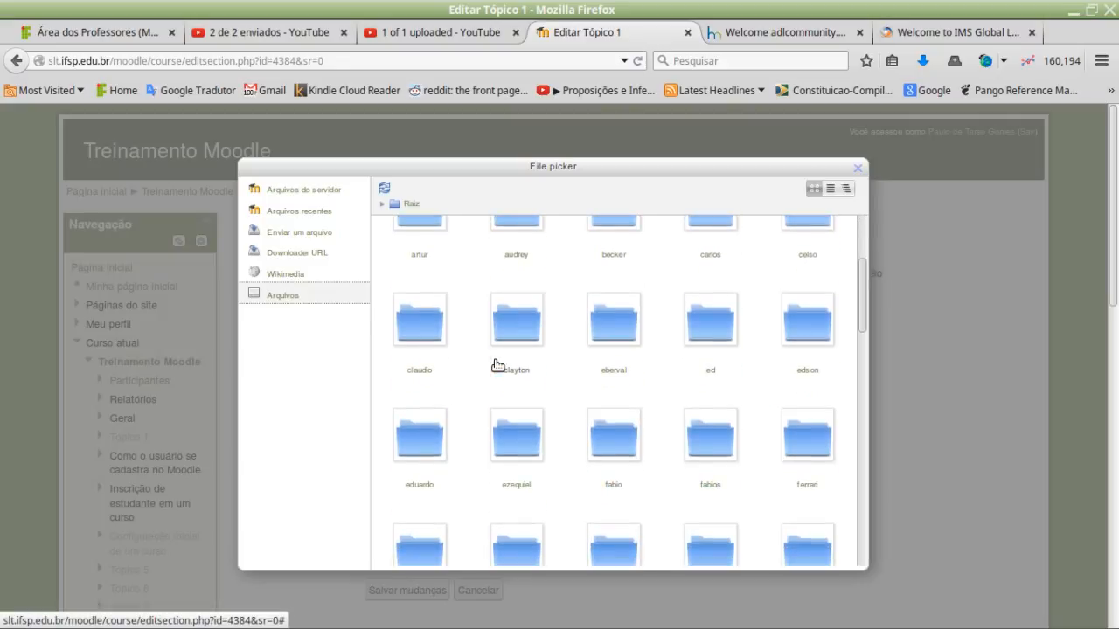
scroll(498, 365, down, 6)
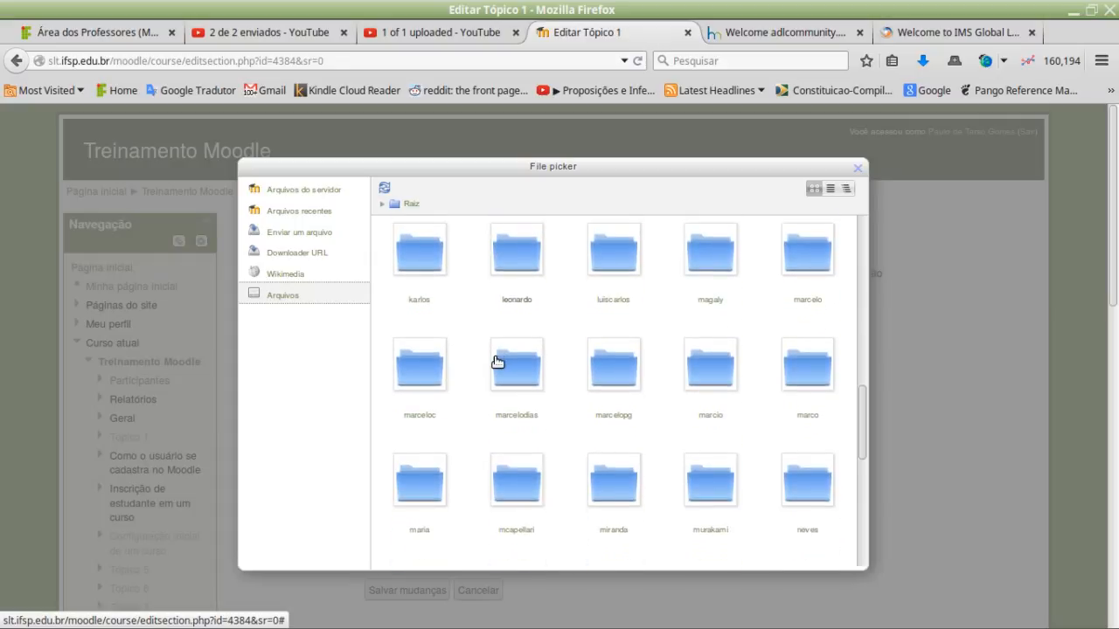
scroll(497, 362, down, 5)
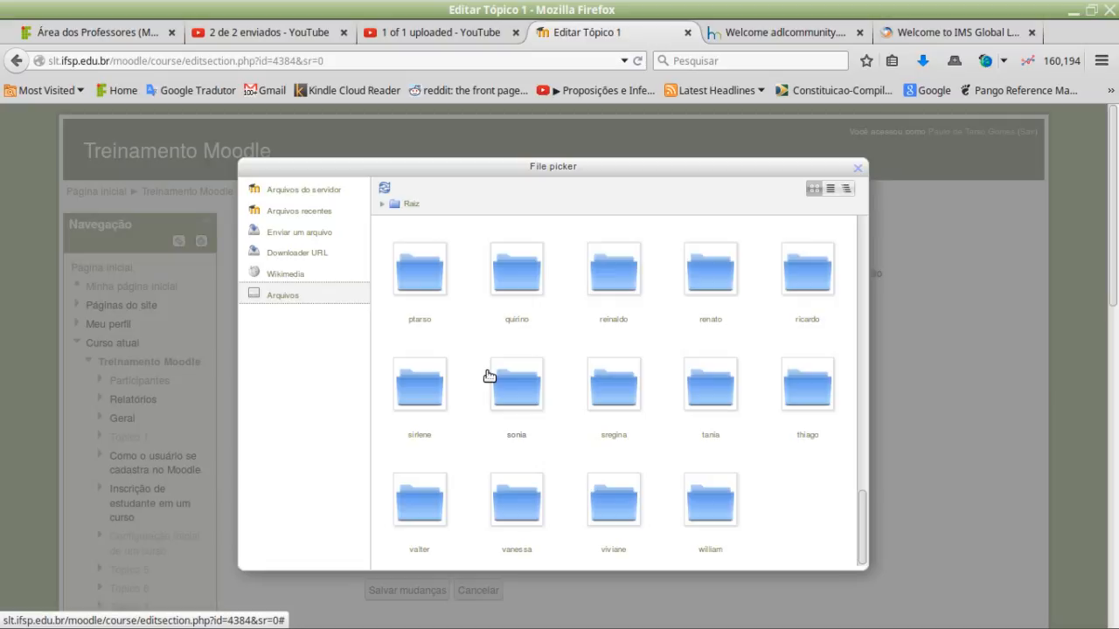
scroll(487, 375, up, 1)
click(429, 314)
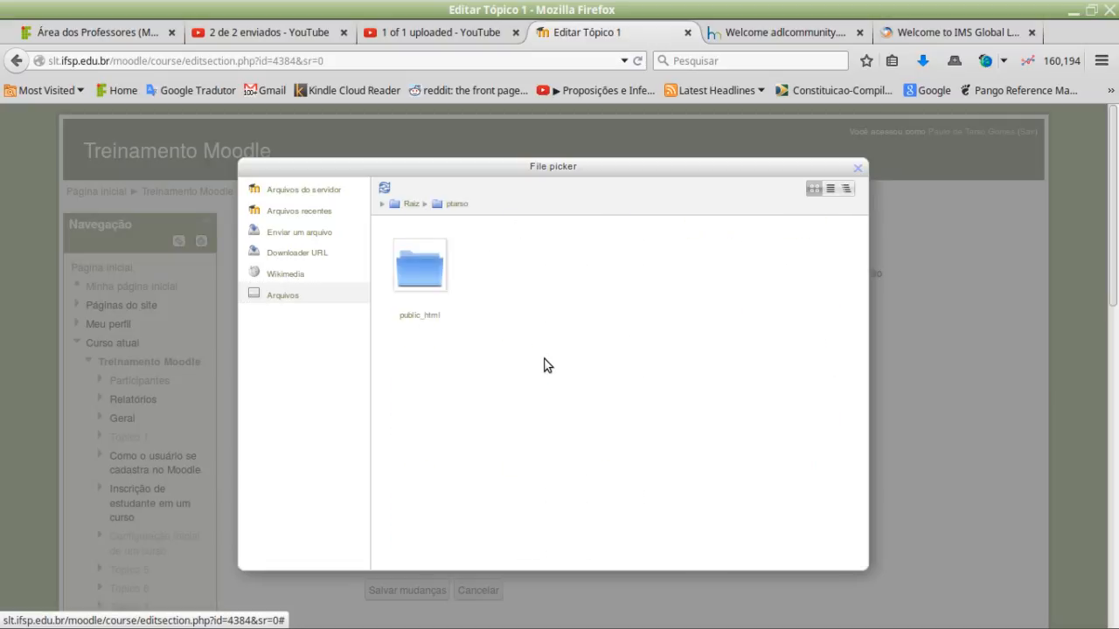
click(432, 271)
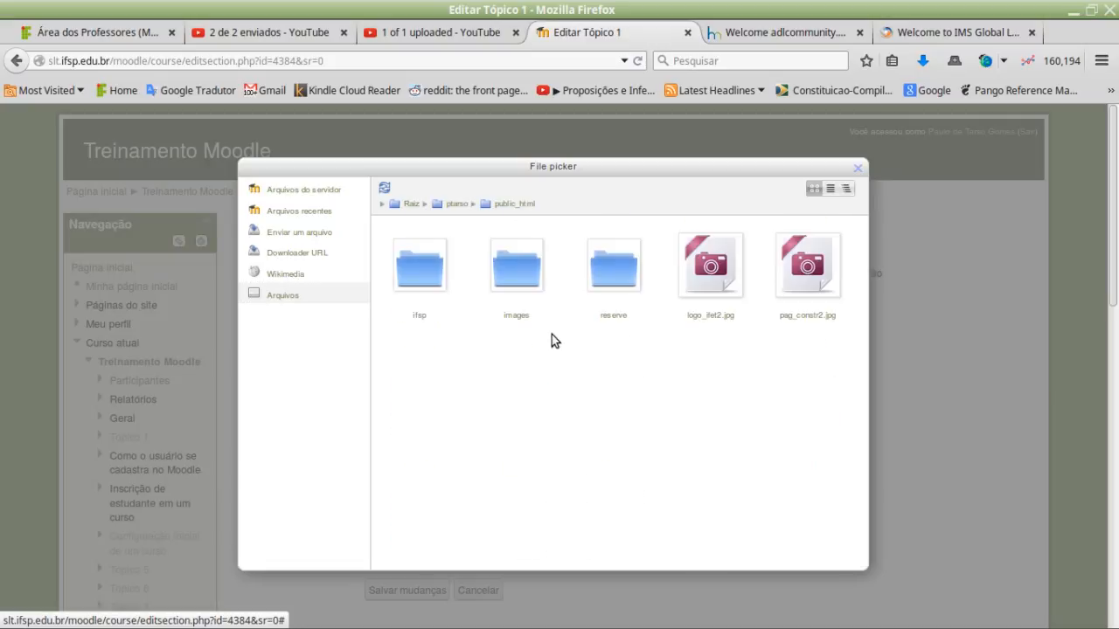
click(704, 285)
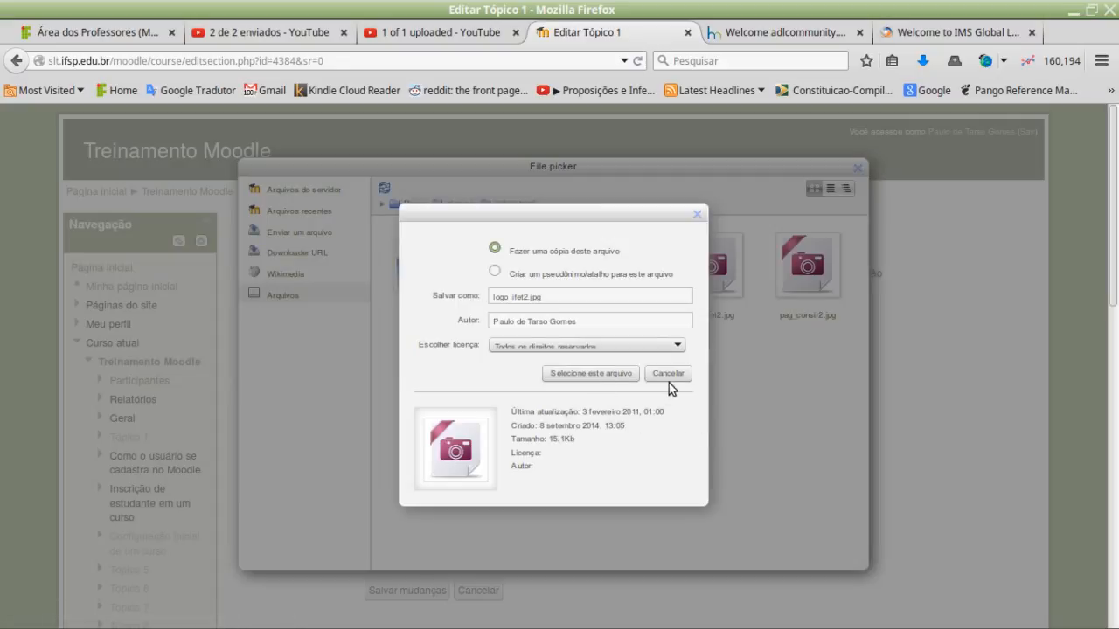
click(612, 377)
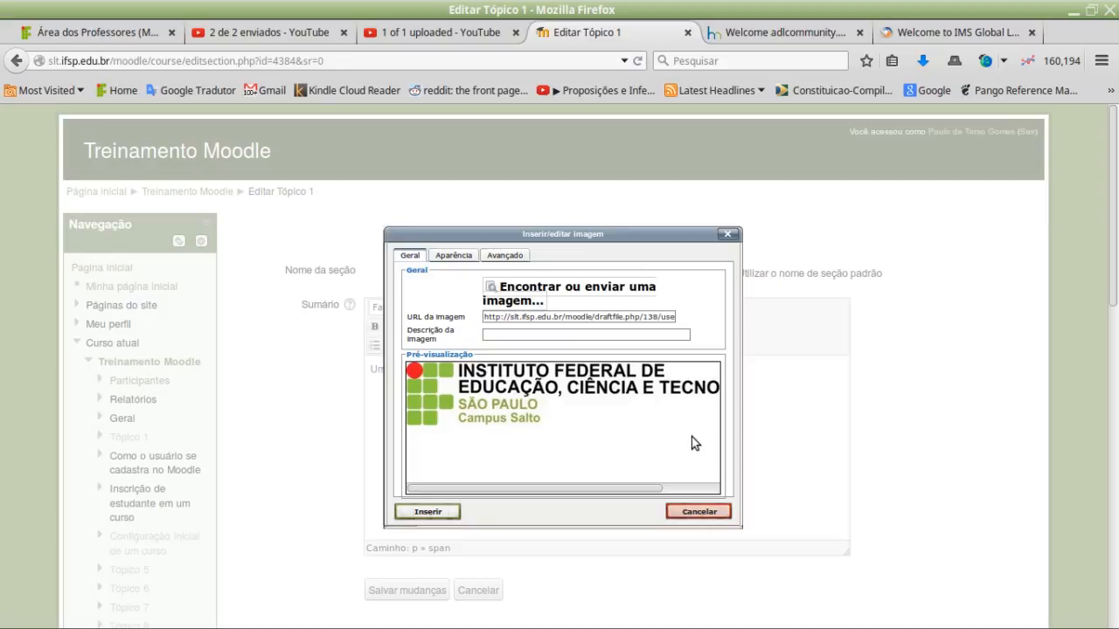
Insert the logo with the image description "logotipo do IF" and save the section changes.
click(427, 511)
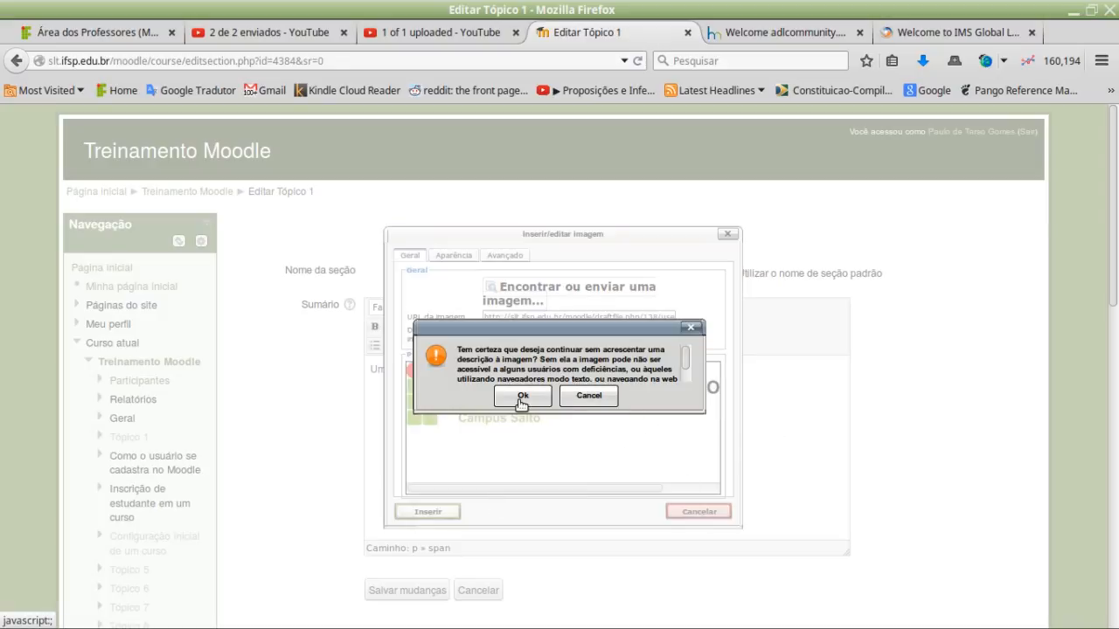
click(569, 398)
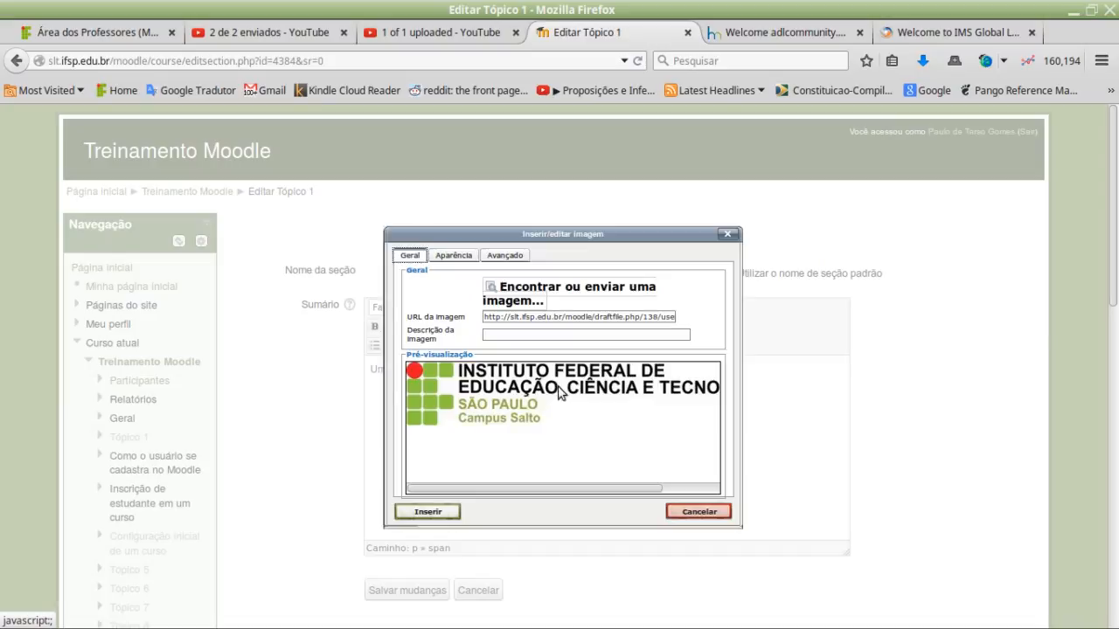
click(507, 338)
text(logo )
text(ipo do IF)
click(416, 511)
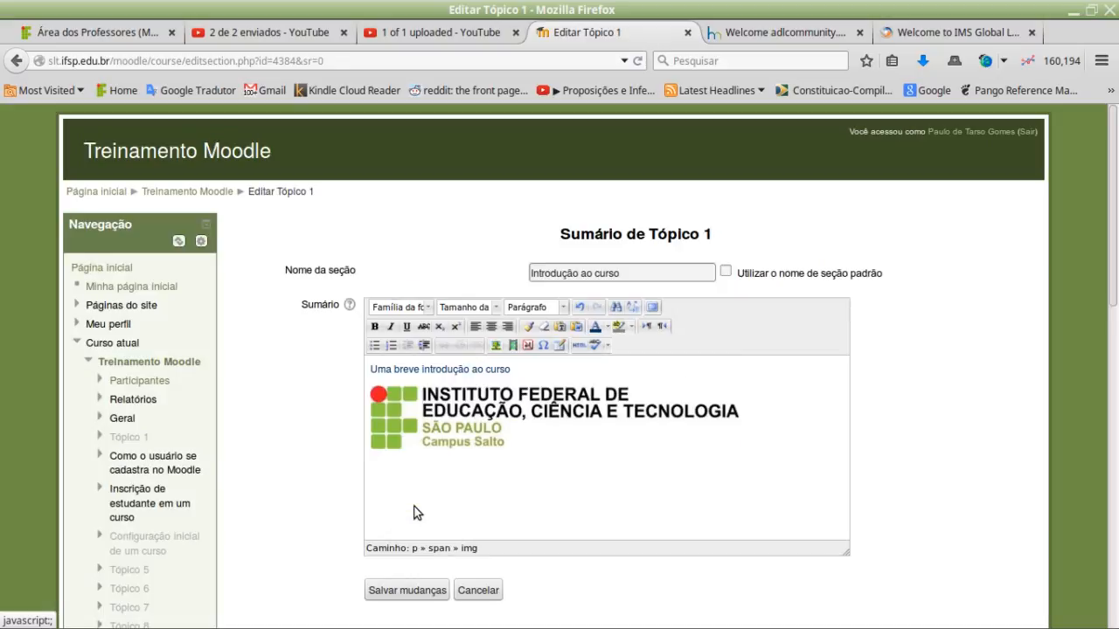
click(408, 591)
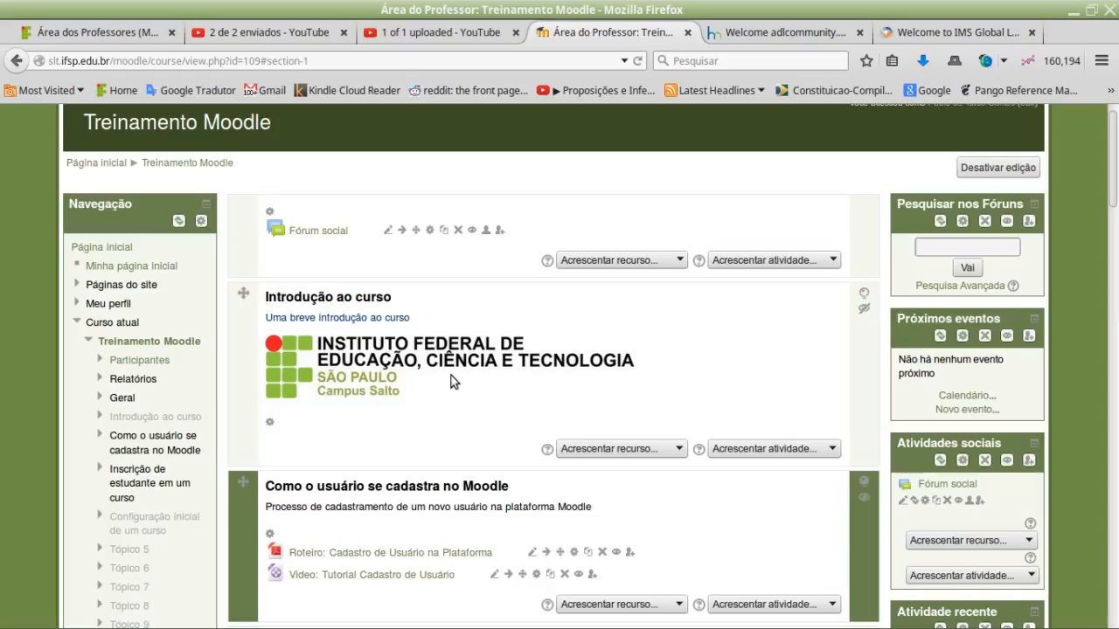
Reopen the "Introdução ao curso" section for editing and delete the logo image from its summary.
click(269, 427)
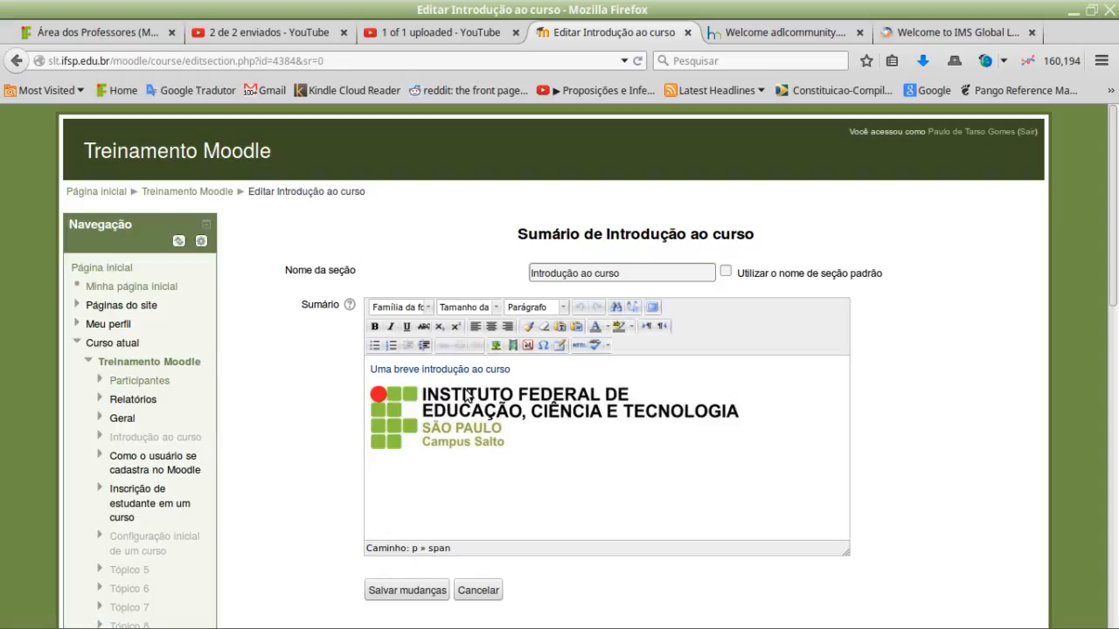
click(492, 410)
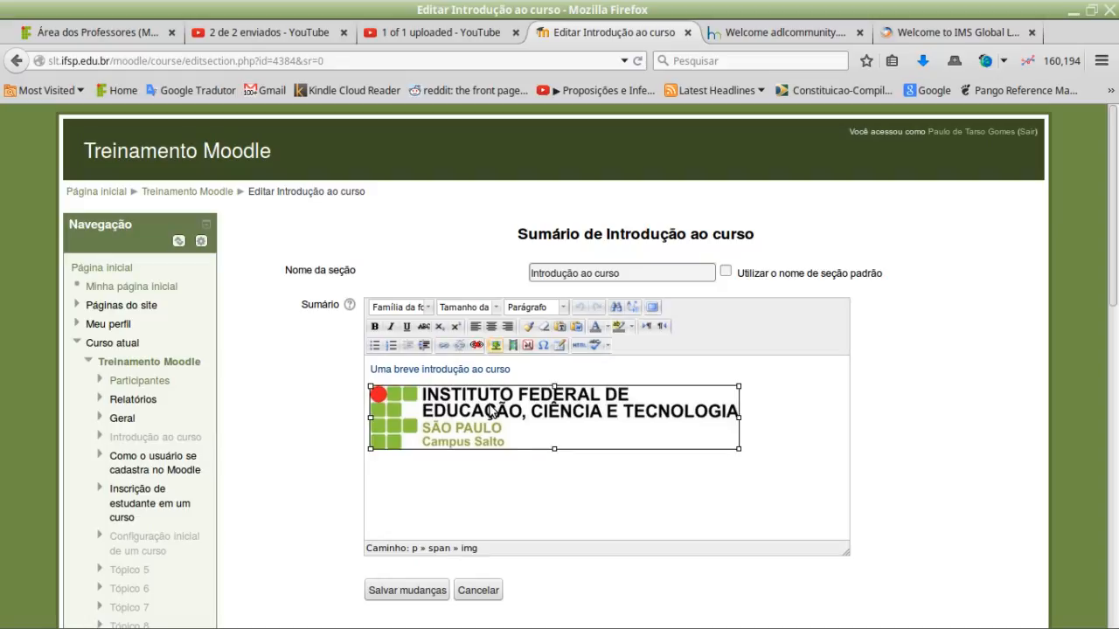
key(Delete)
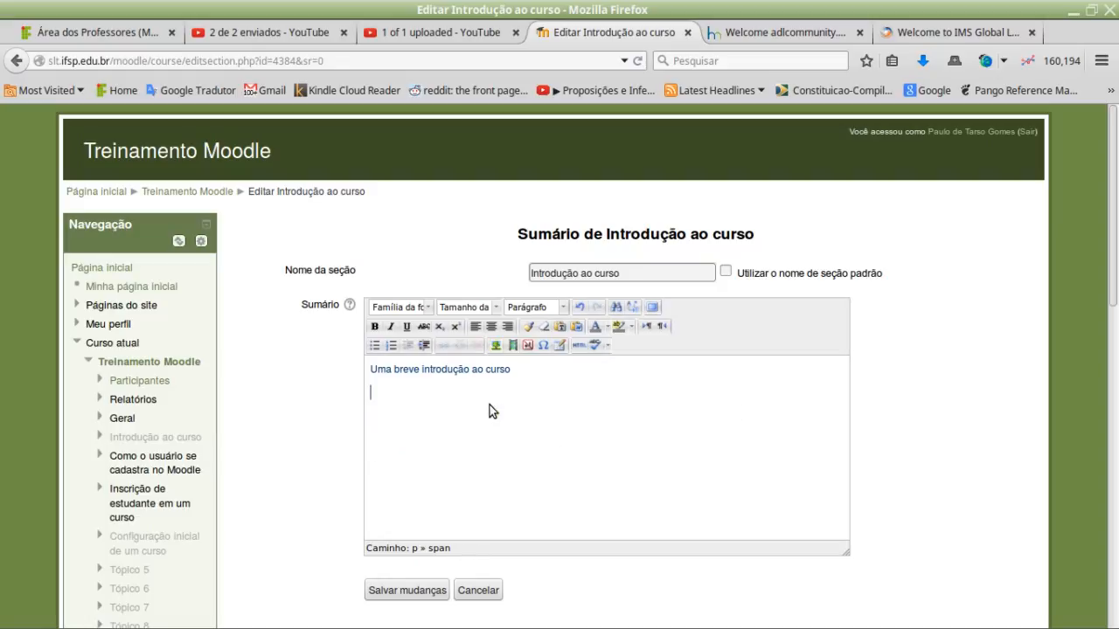
Examine the summary's HTML source and update the summary from the source editor.
click(578, 346)
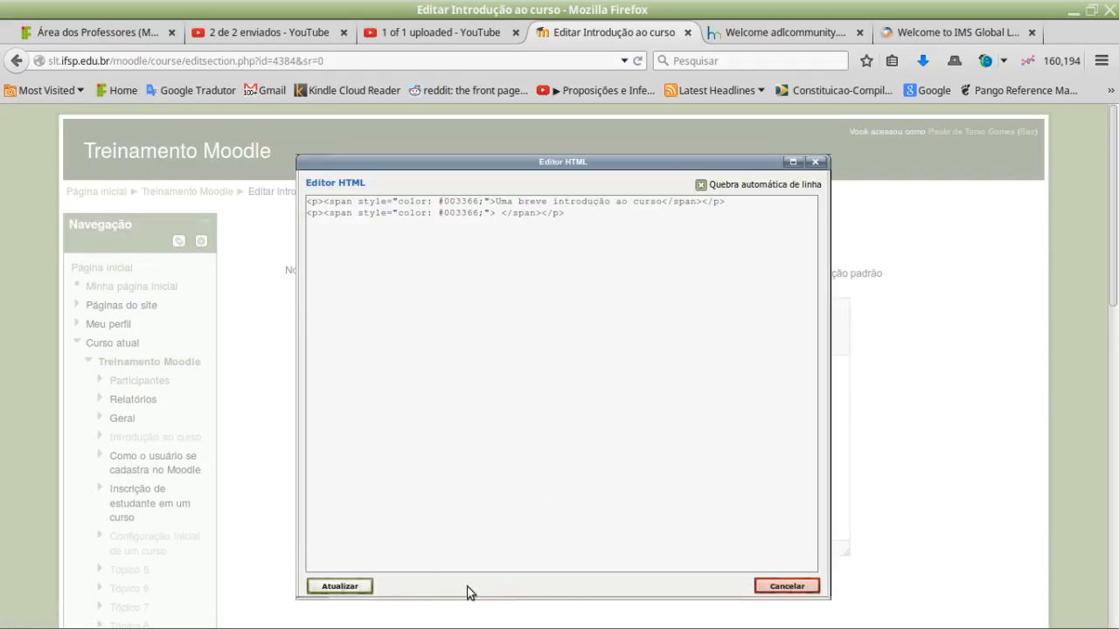
click(781, 585)
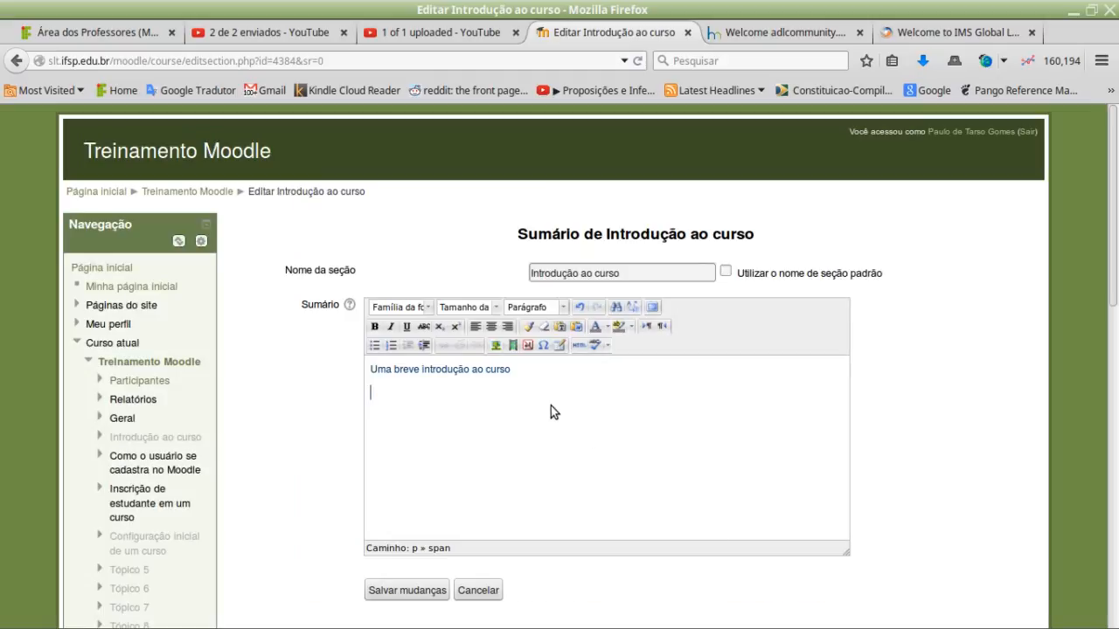
click(580, 346)
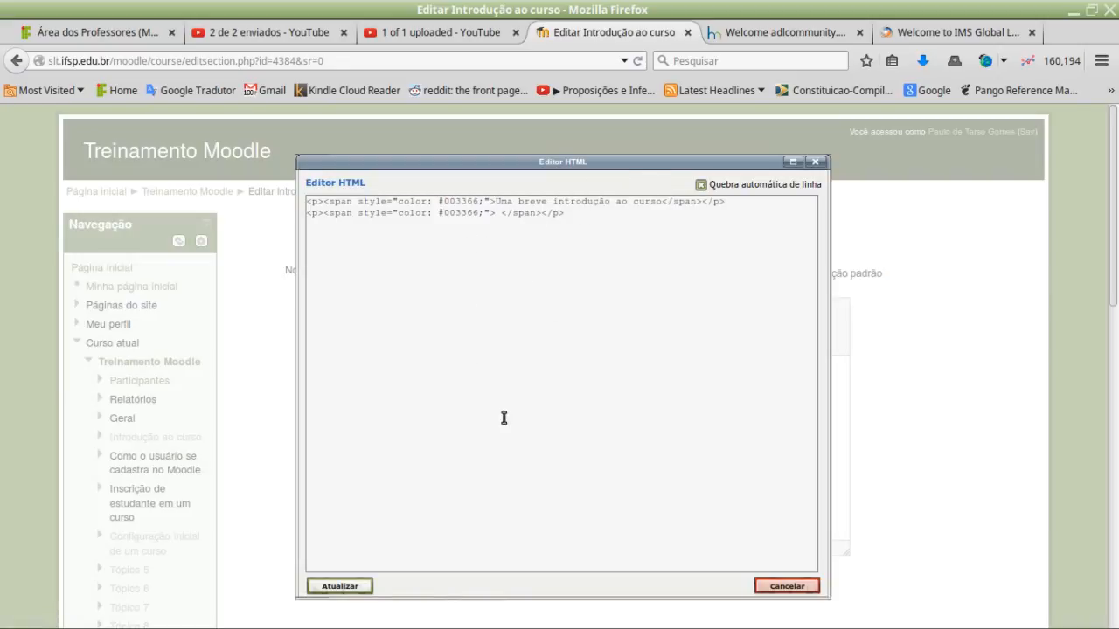
click(340, 587)
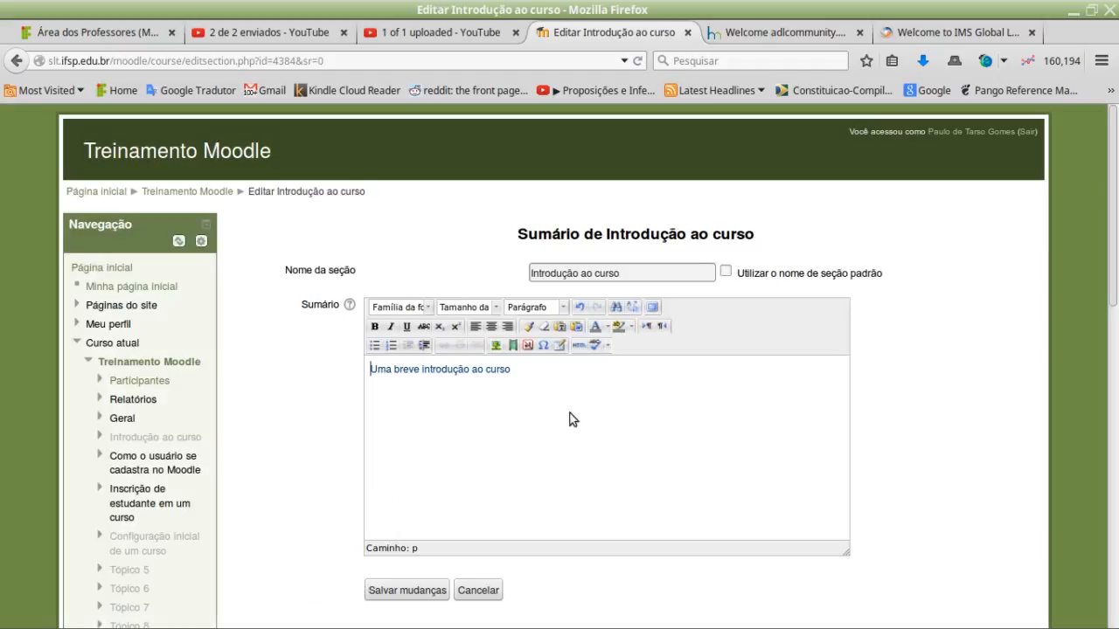
Save the changes to the "Introdução ao curso" section summary.
scroll(592, 405, down, 3)
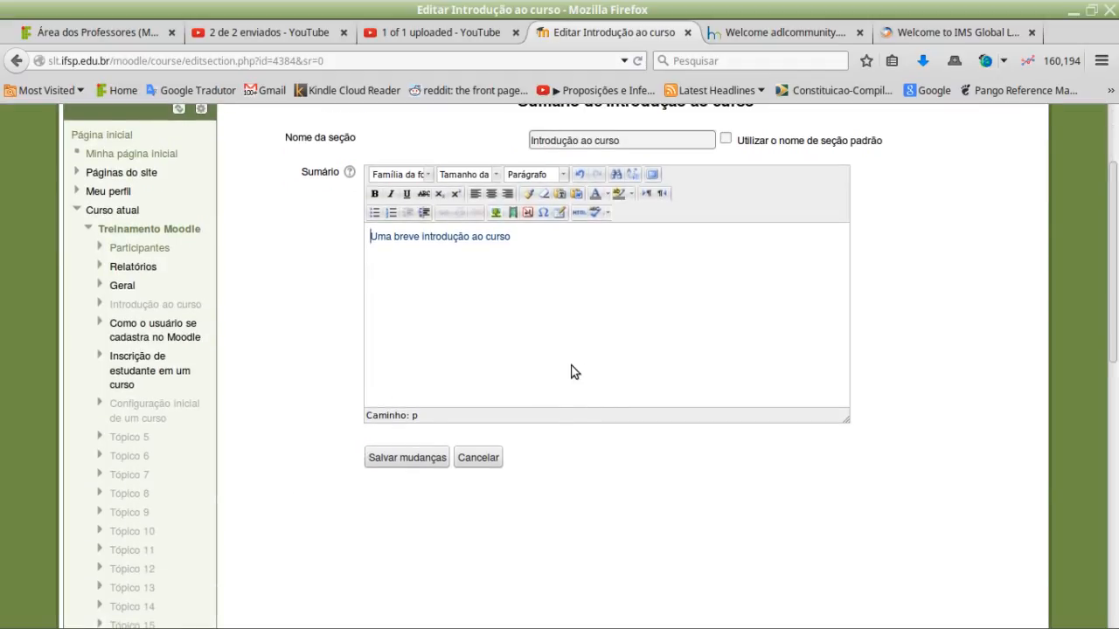
click(406, 458)
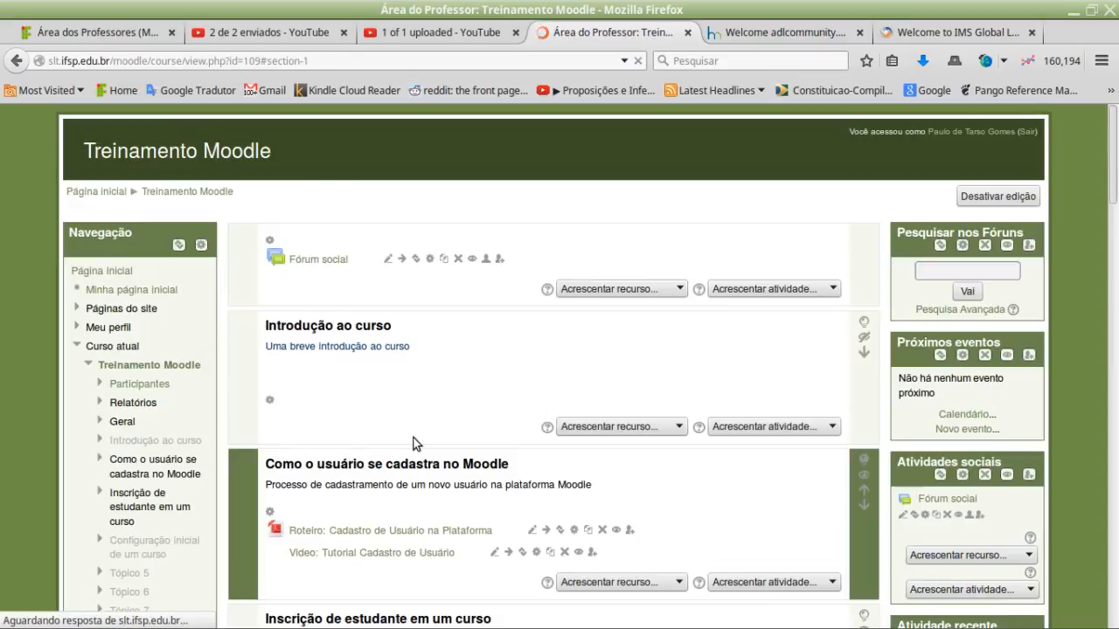
Review the resource types that can be added to "Introdução ao curso" and consult the IMS Global Learning Consortium site about the IMS package format.
scroll(628, 289, up, 3)
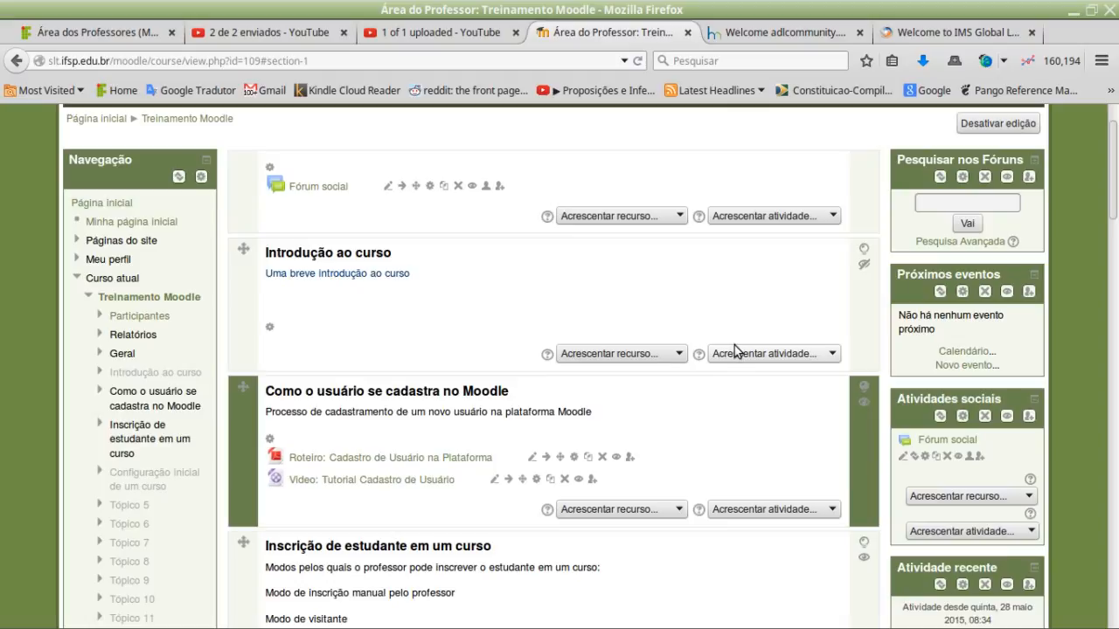
click(678, 356)
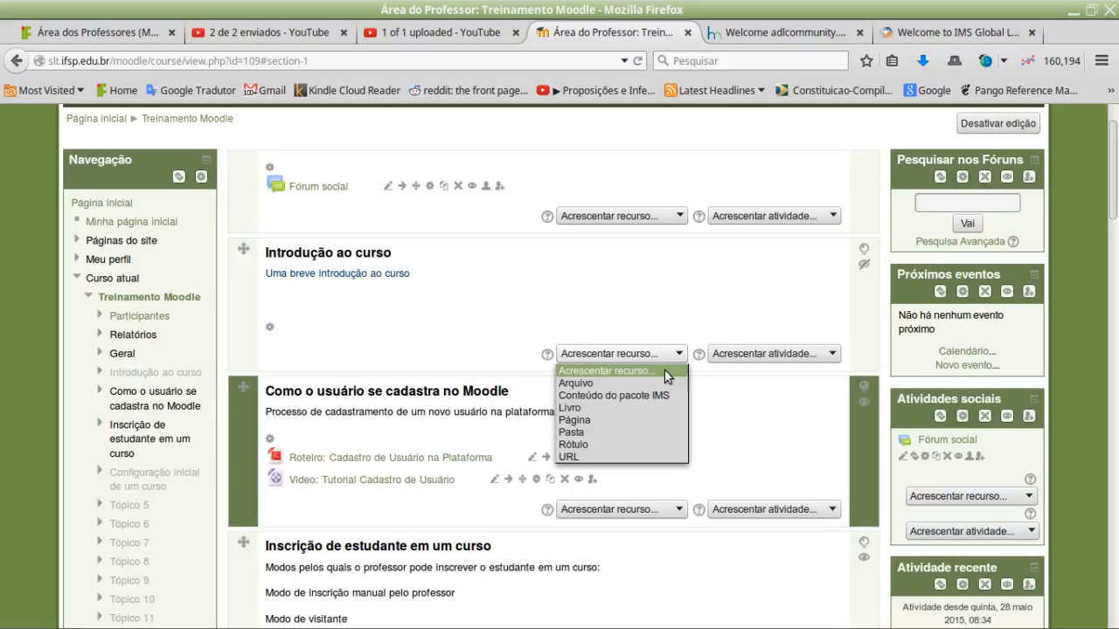
click(939, 31)
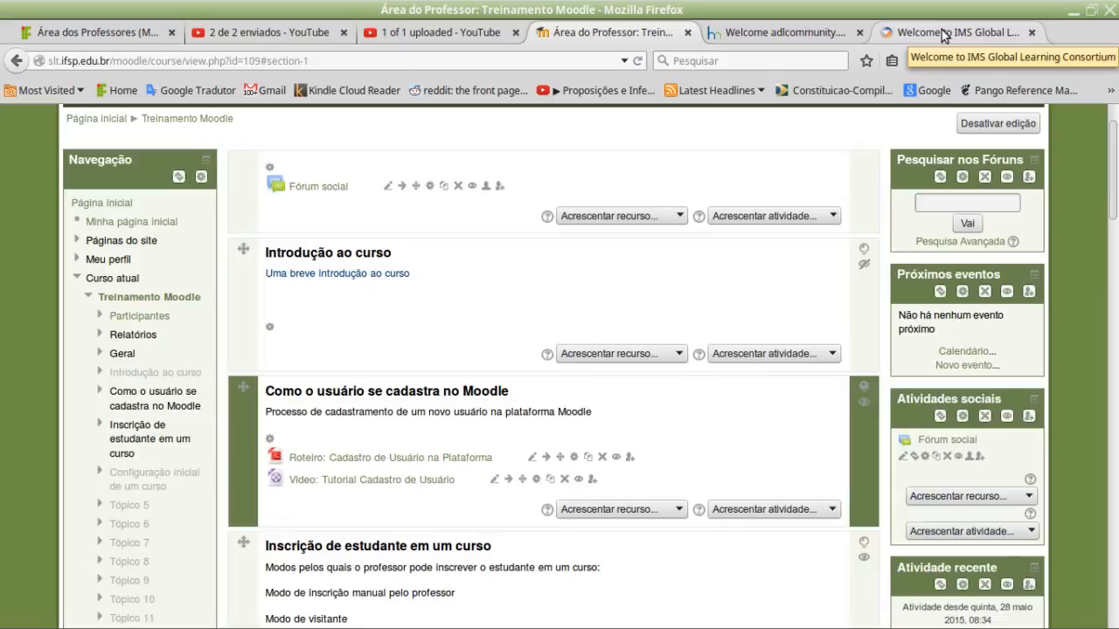
click(942, 33)
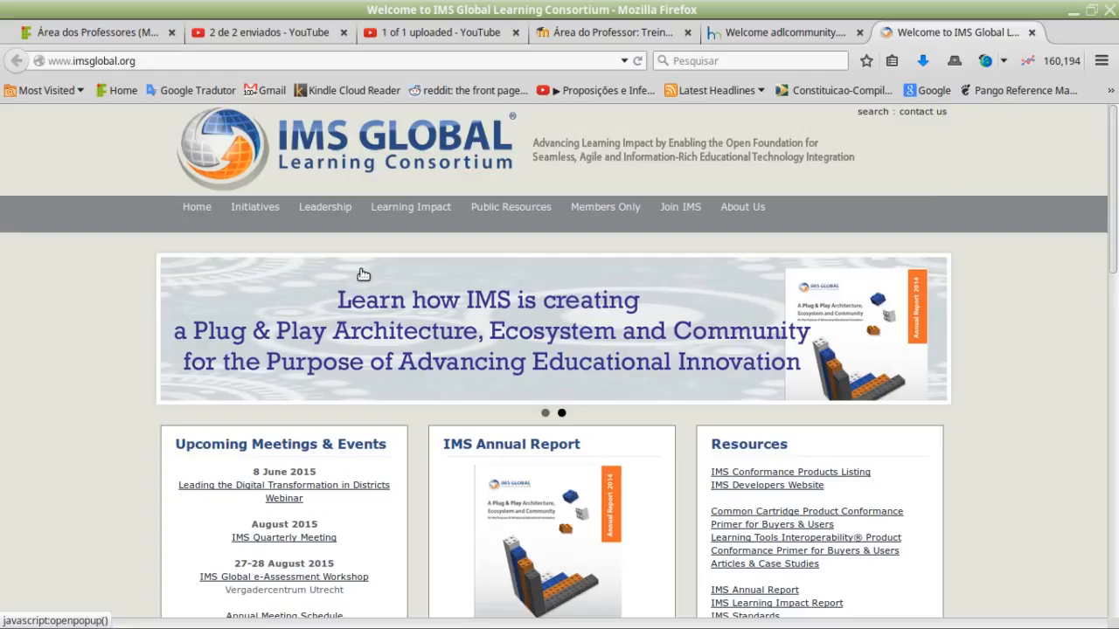
click(610, 32)
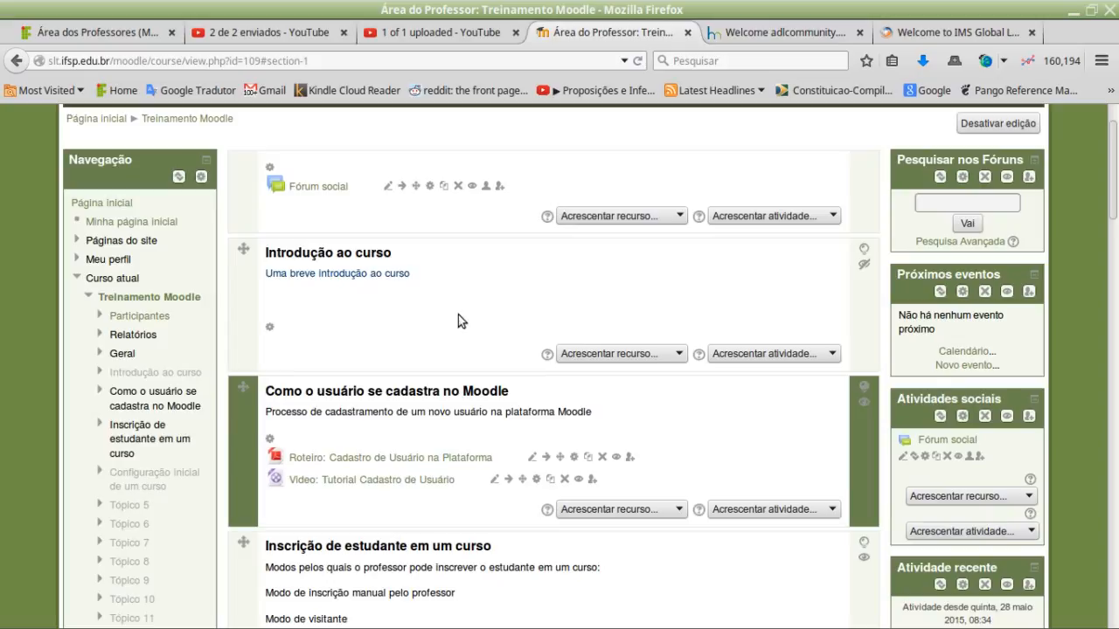
click(924, 33)
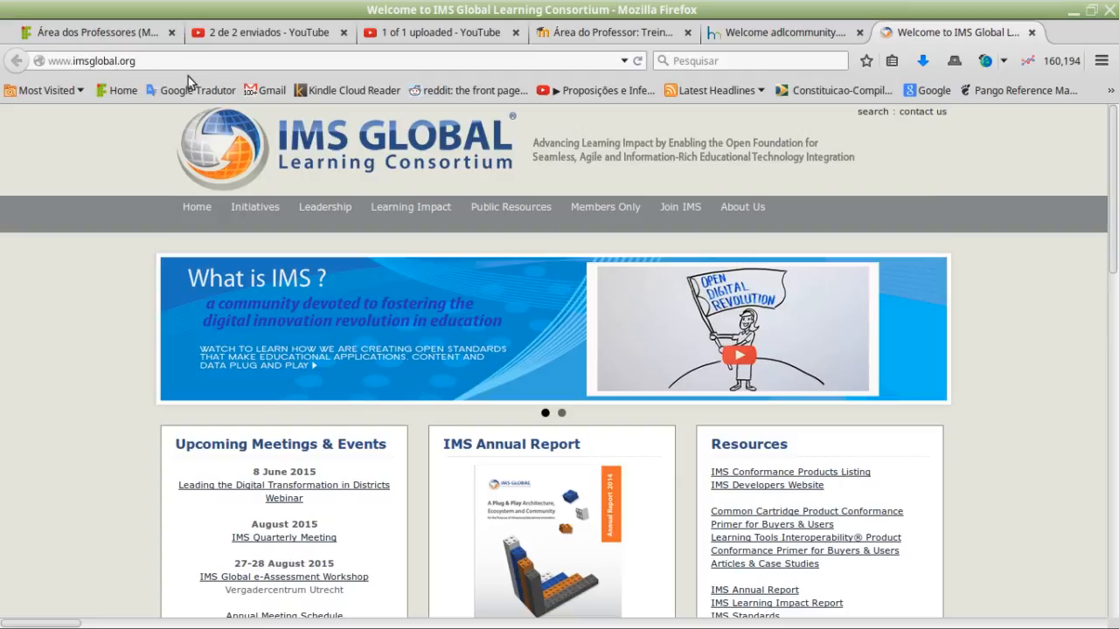
click(630, 35)
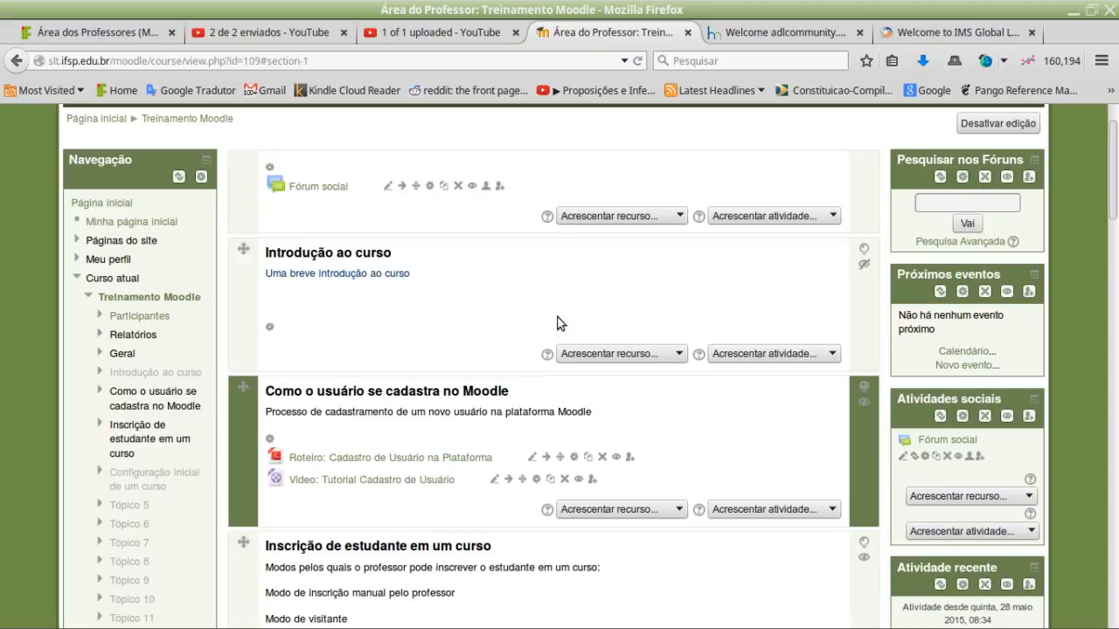
click(629, 354)
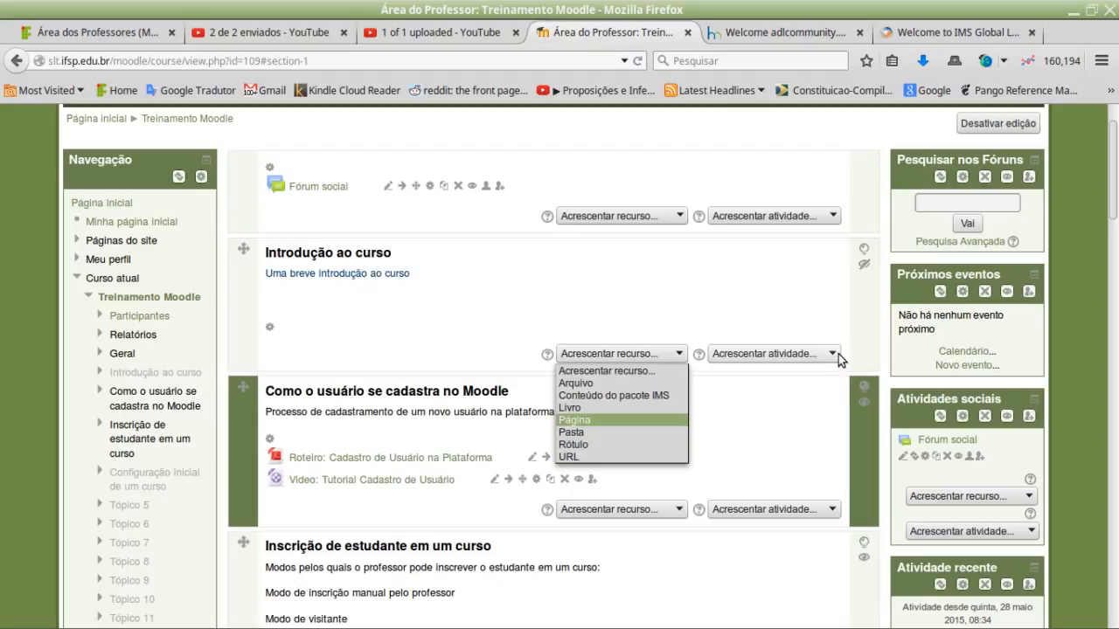
click(800, 315)
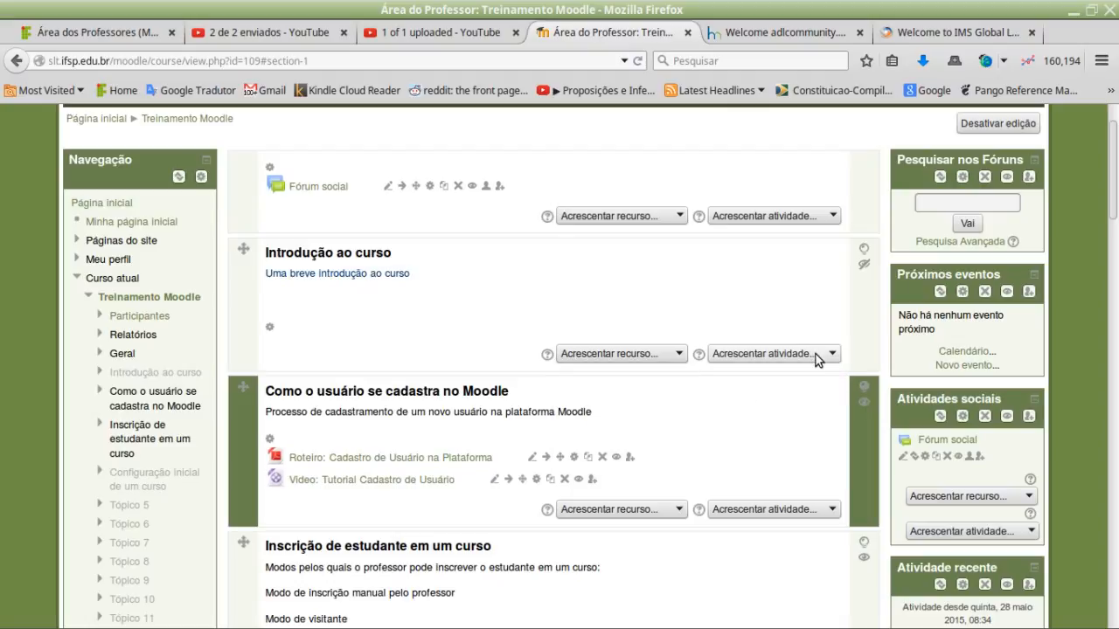
Go through the activity types that can be added to "Introdução ao curso", one by one down to Wiki, without adding any.
click(816, 354)
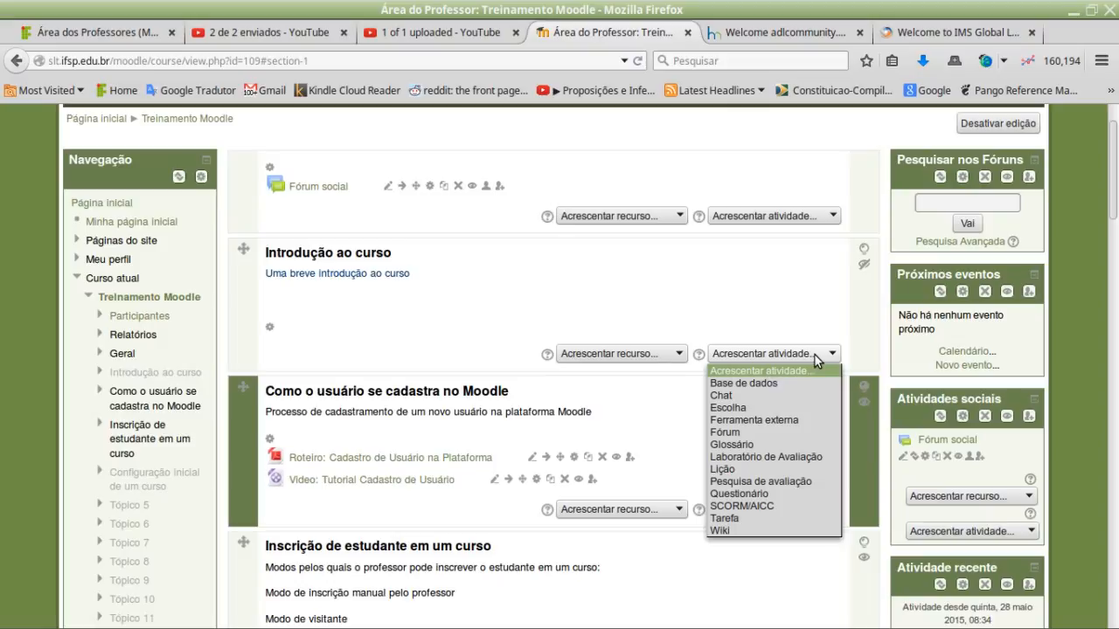
key(Down)
key(Down)
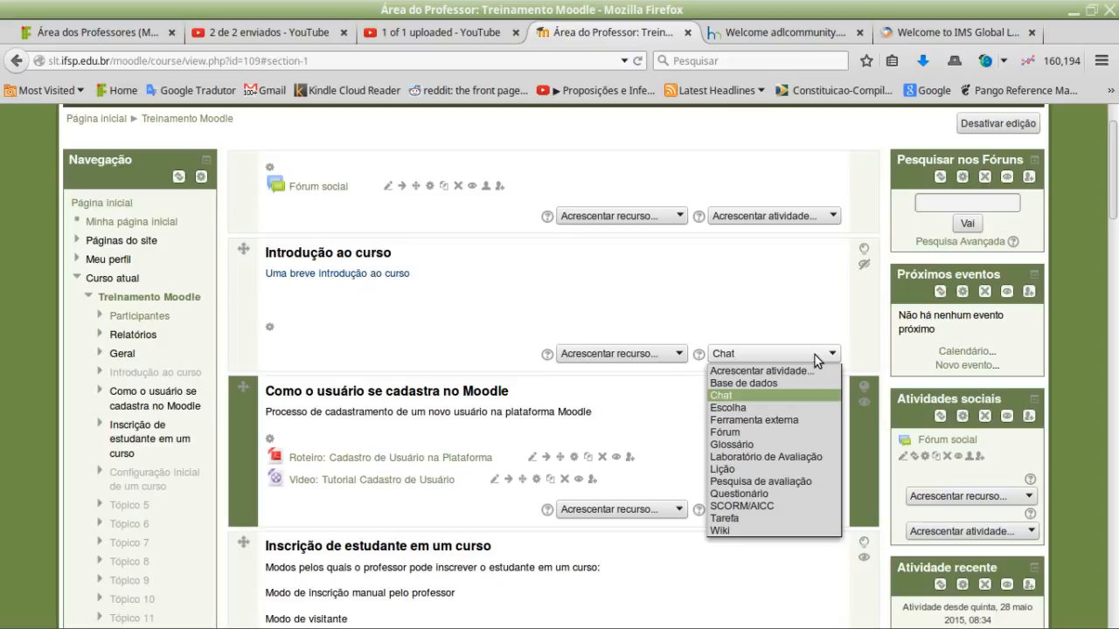
key(Down)
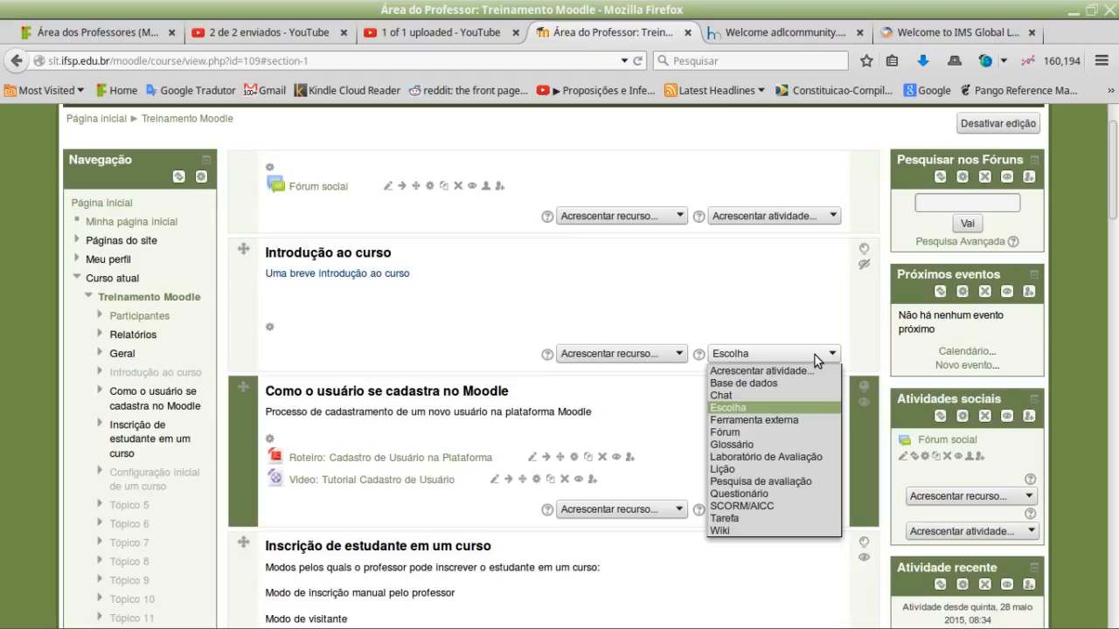
key(Down)
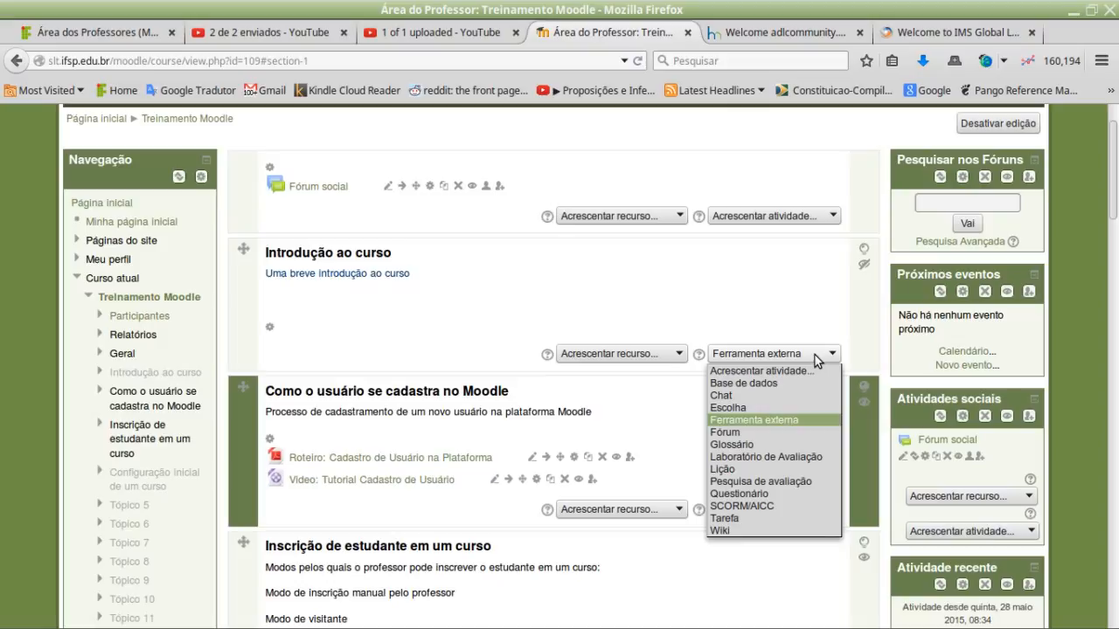
key(Down)
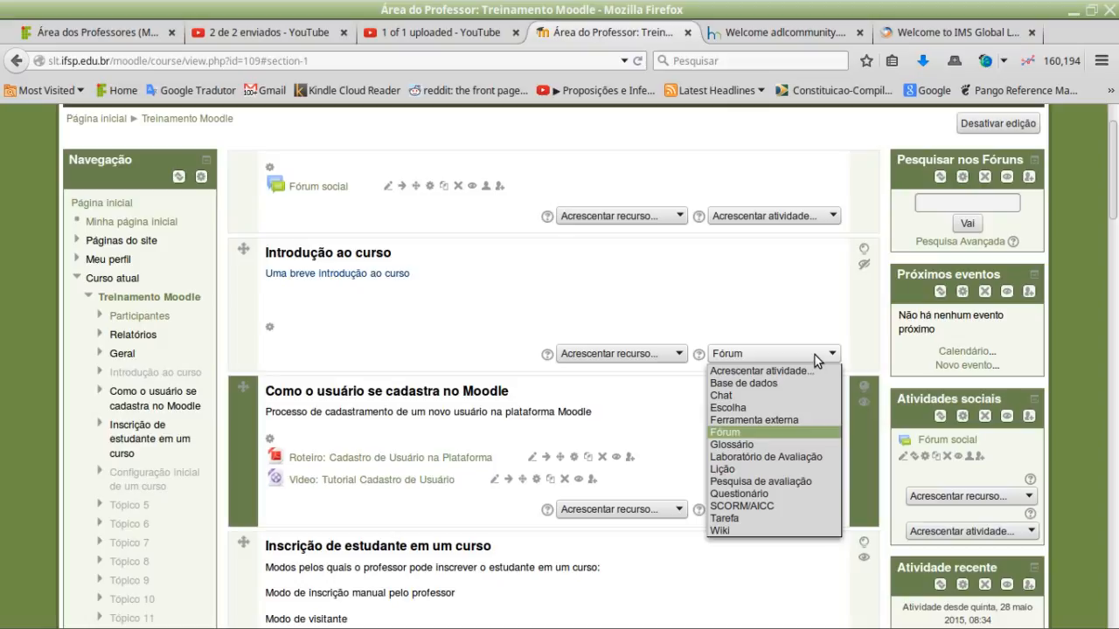
key(Down)
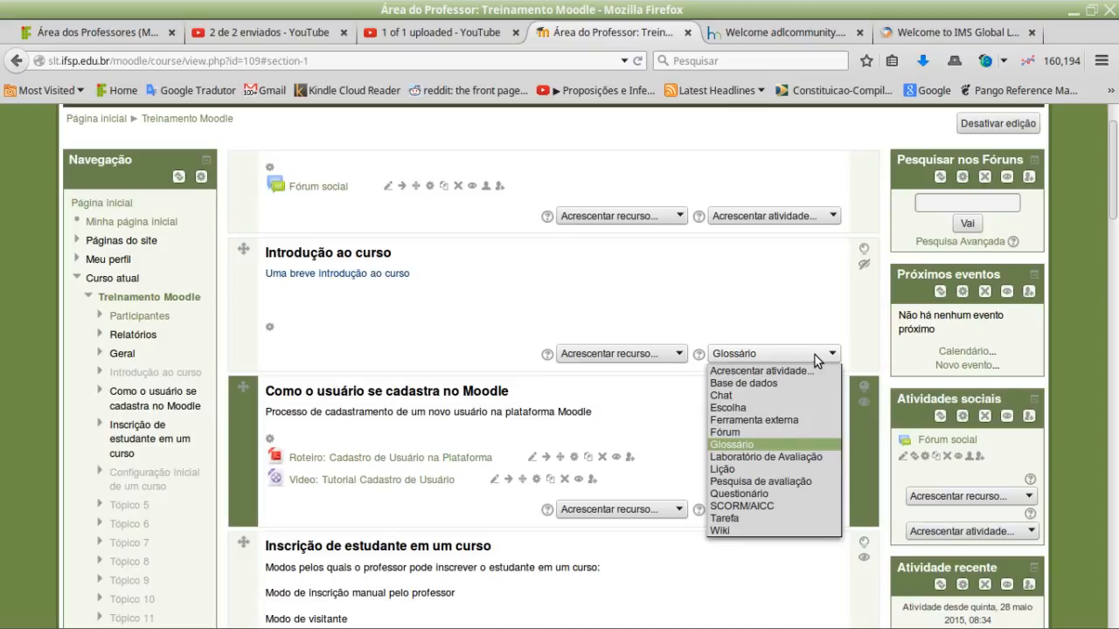
key(Down)
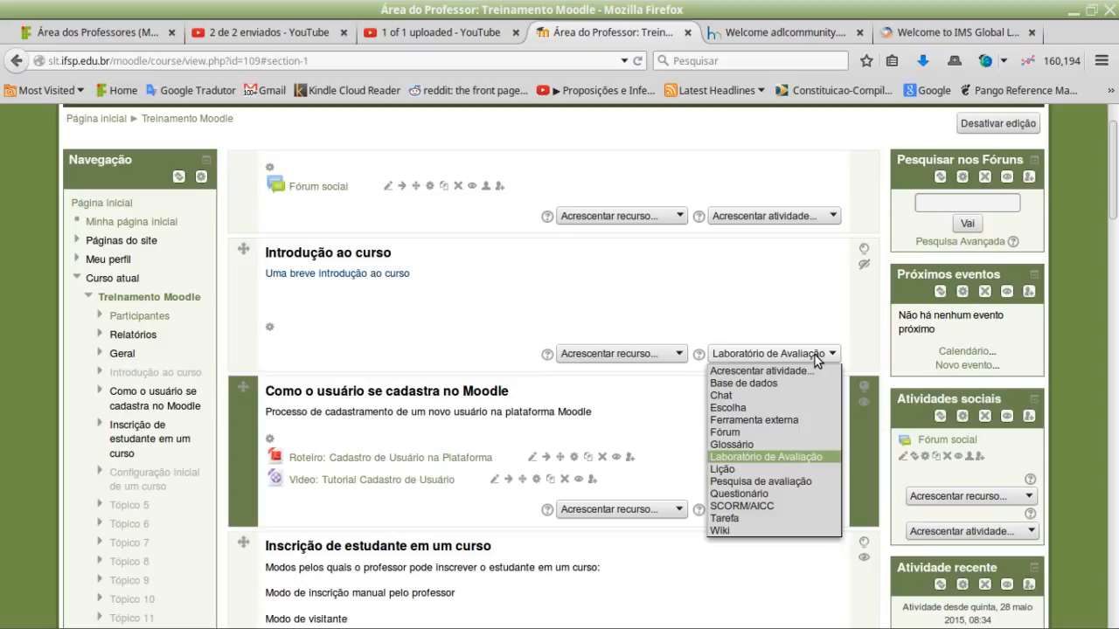
key(Down)
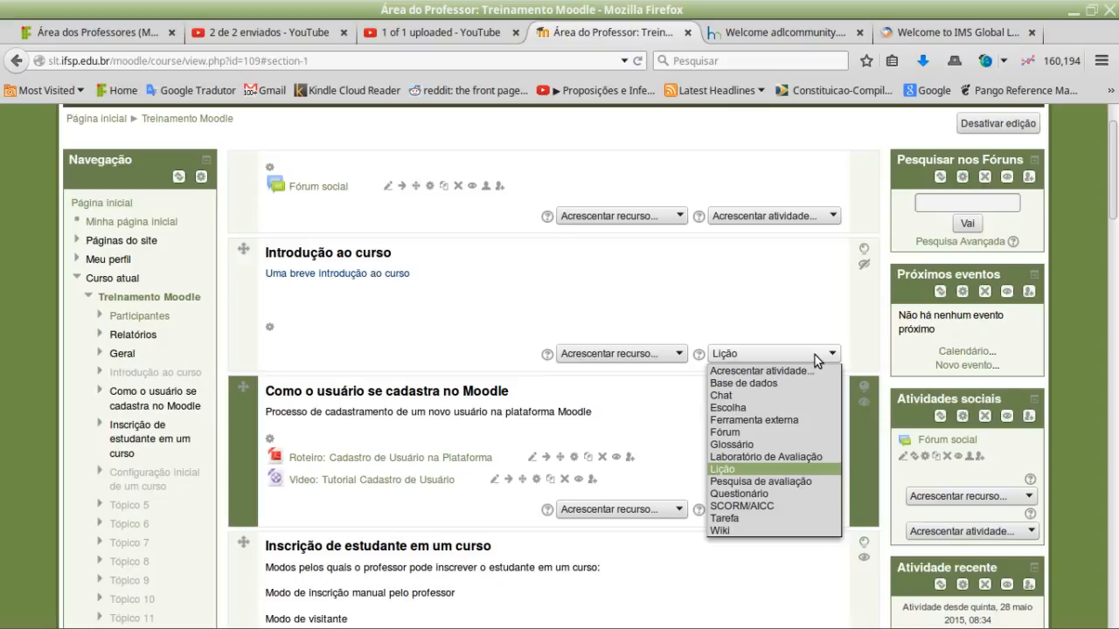
key(Down)
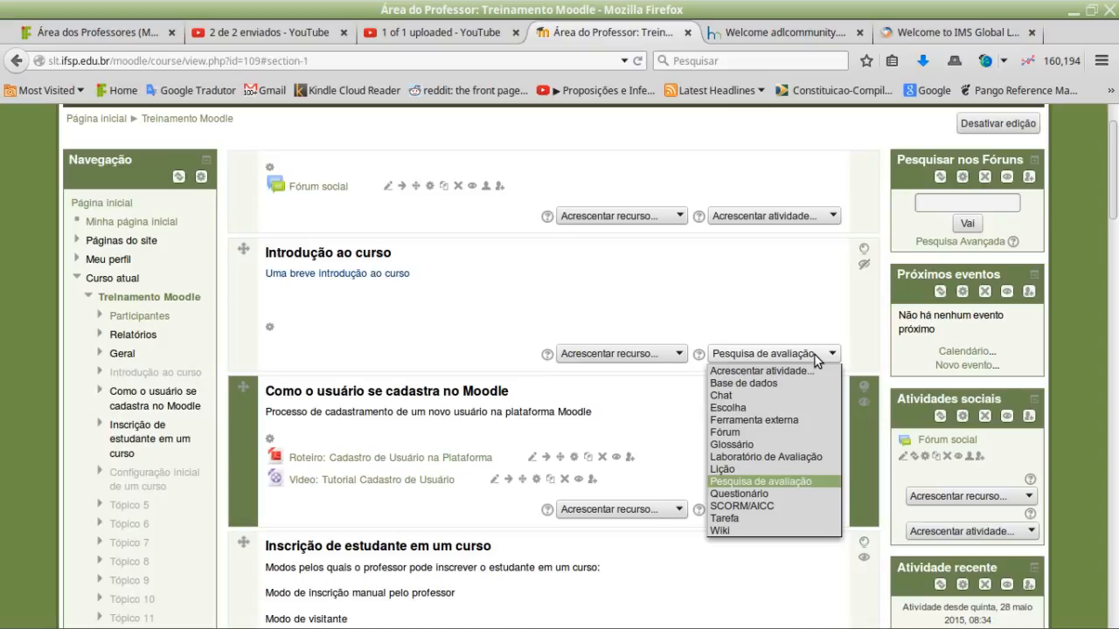
key(Down)
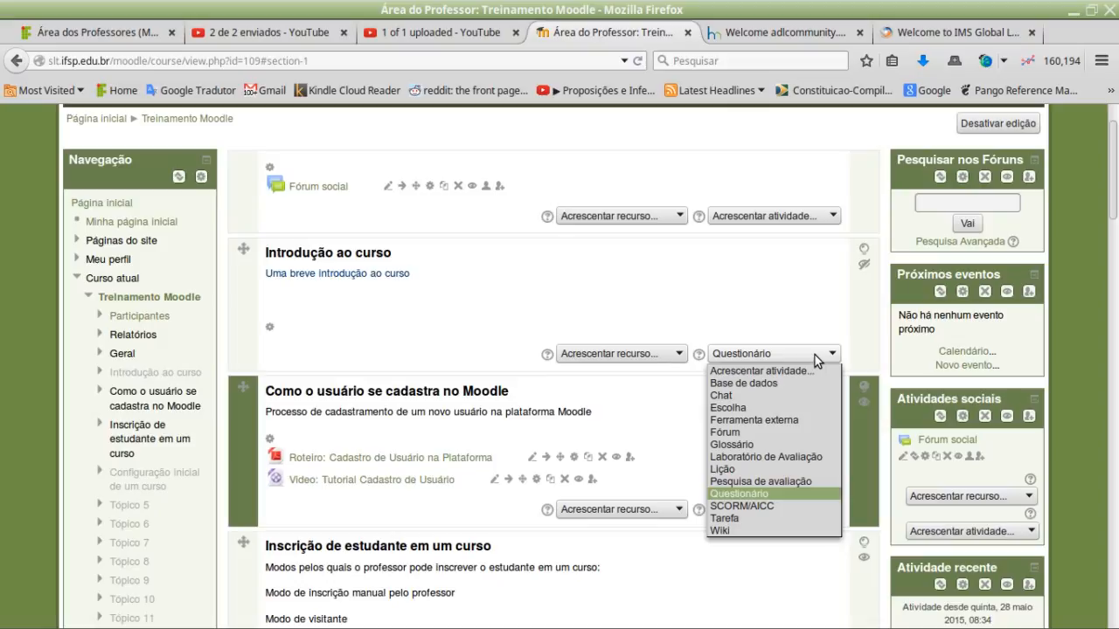
key(Down)
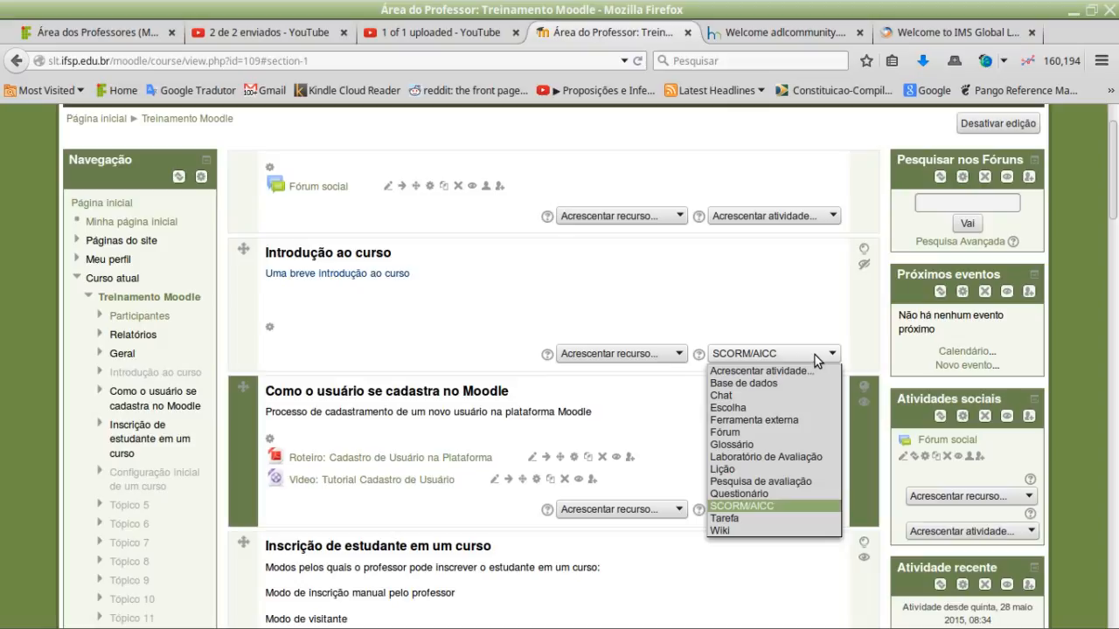
key(Down)
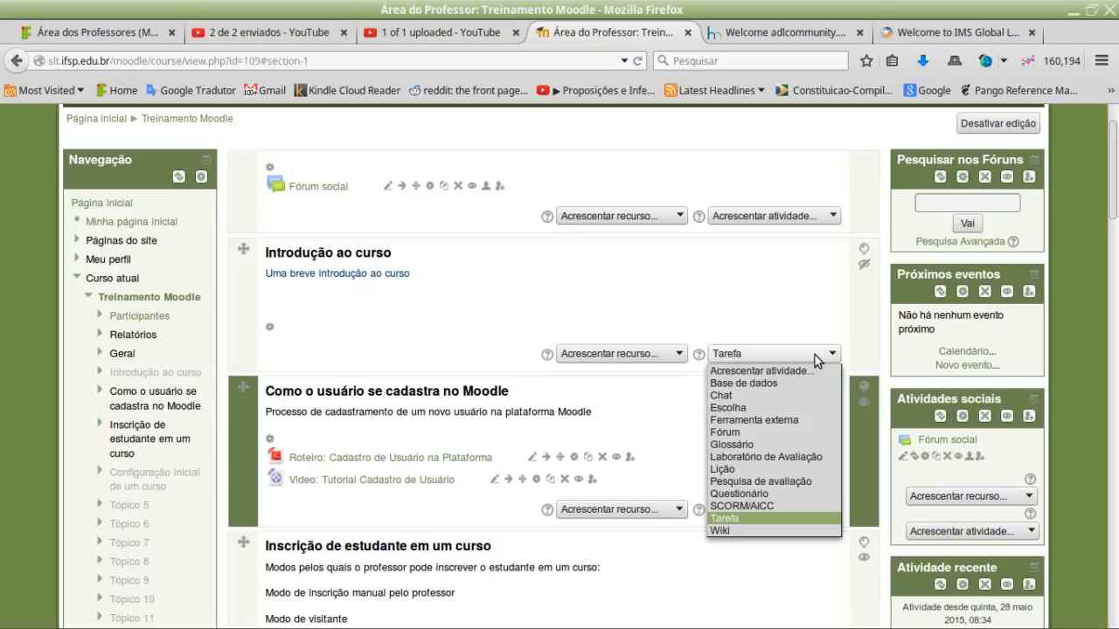
key(Down)
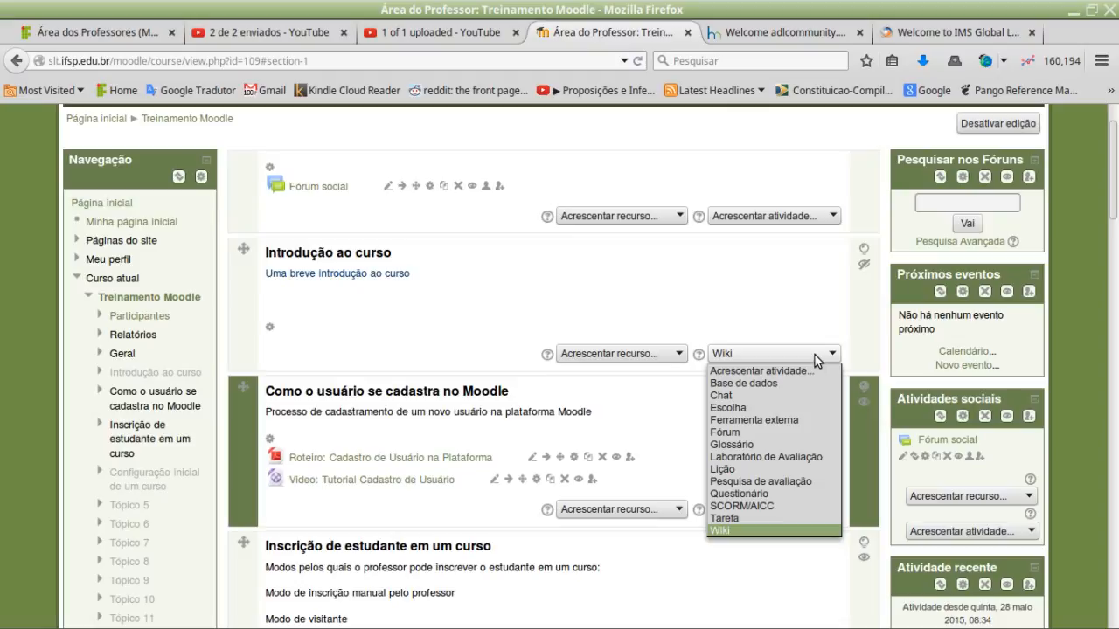
click(757, 302)
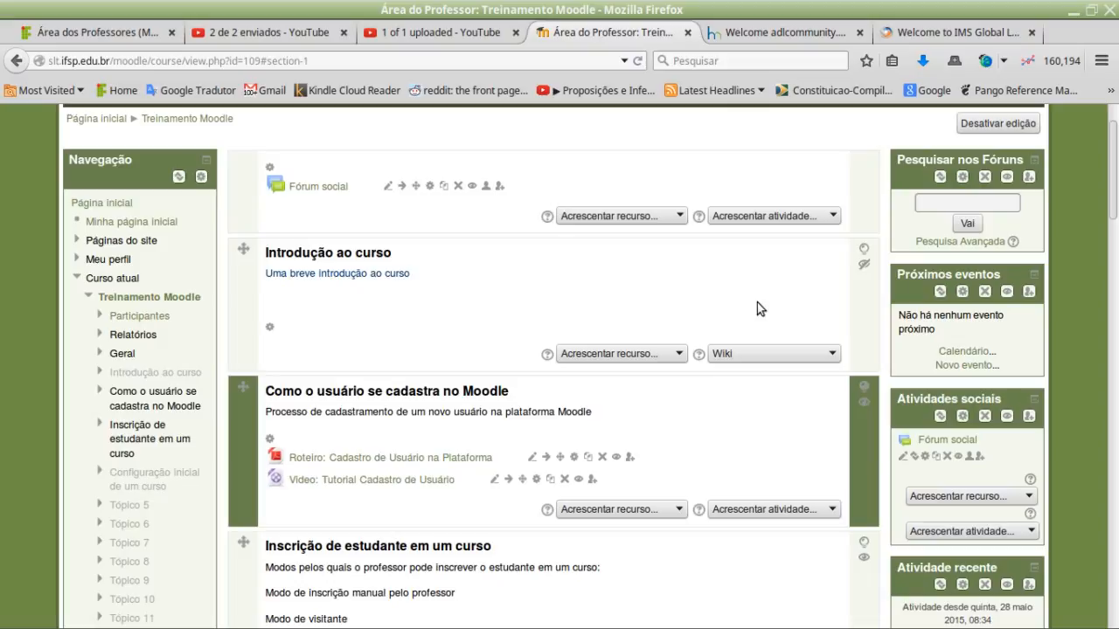